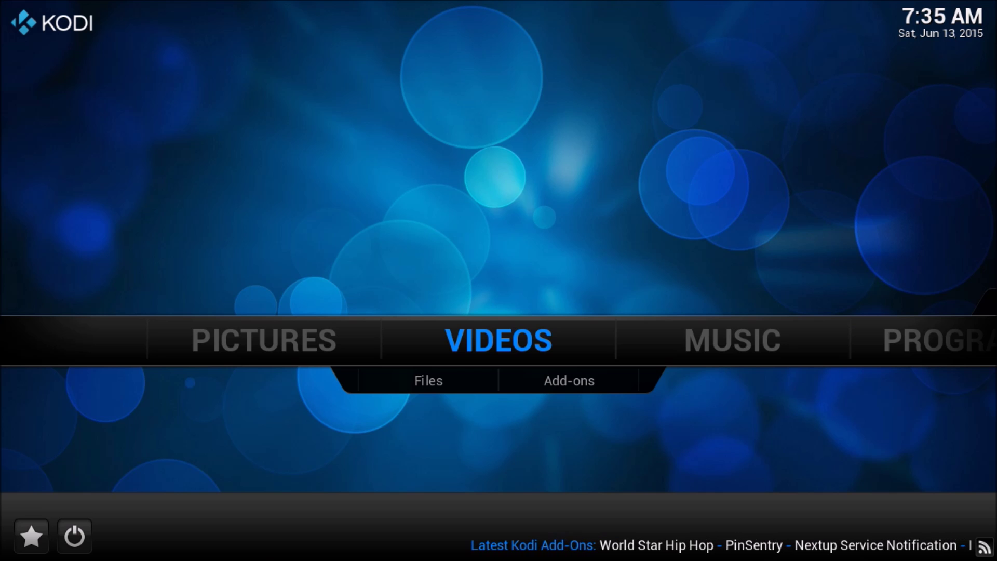
- Open the downloadable skins list via System > Settings > Appearance > Skin > Get More
{"action": "key", "text": "Right"}
{"action": "key", "text": "Right"}
{"action": "key", "text": "Right"}
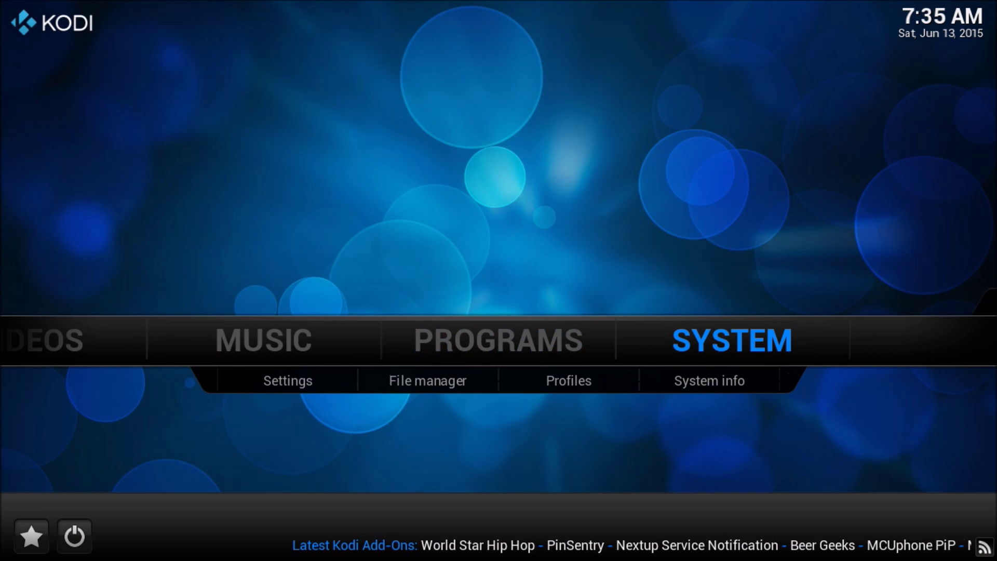
{"action": "key", "text": "Return"}
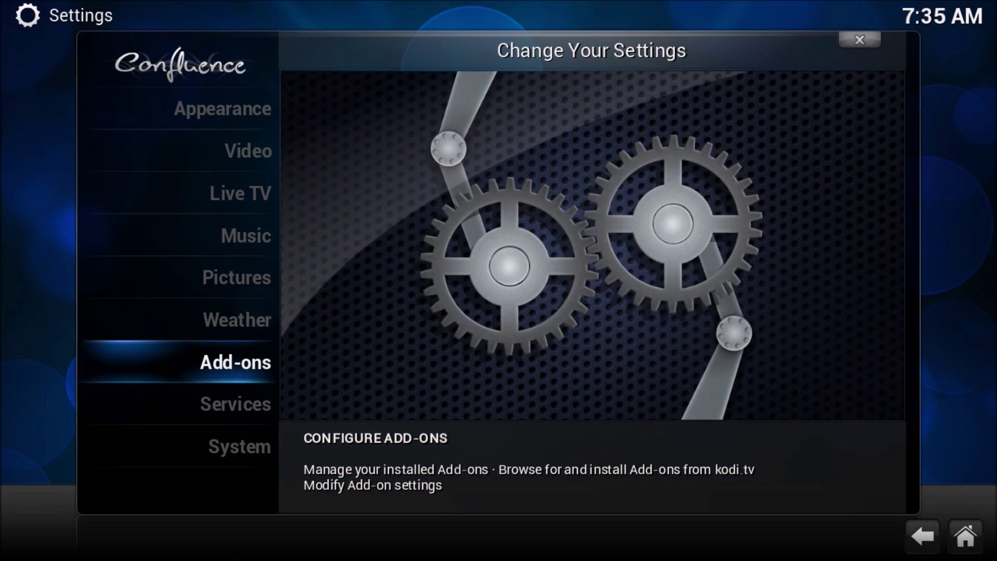
{"action": "key", "text": "Up"}
{"action": "key", "text": "Up"}
{"action": "key", "text": "Up"}
{"action": "key", "text": "Up"}
{"action": "key", "text": "Up"}
{"action": "key", "text": "Up"}
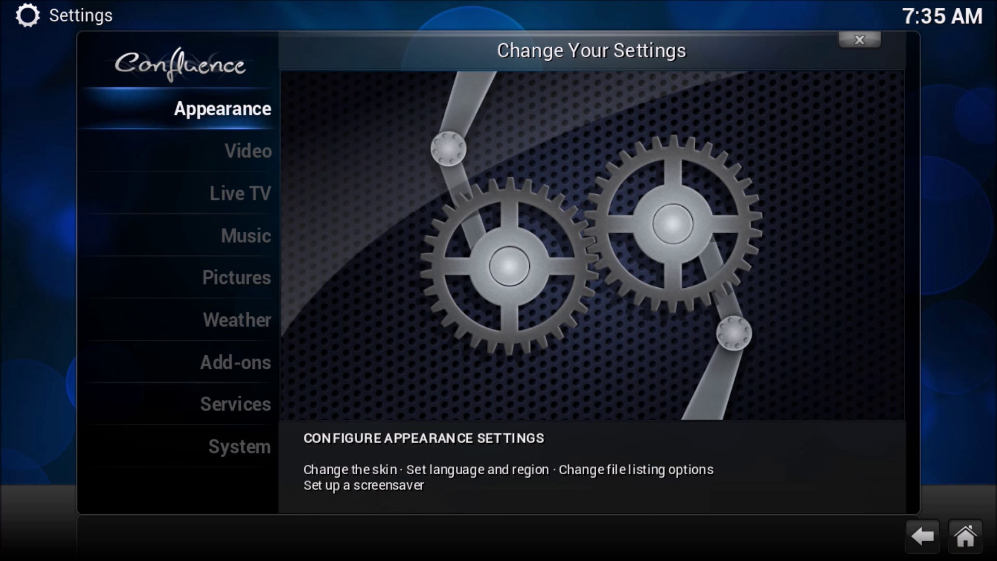
{"action": "key", "text": "Return"}
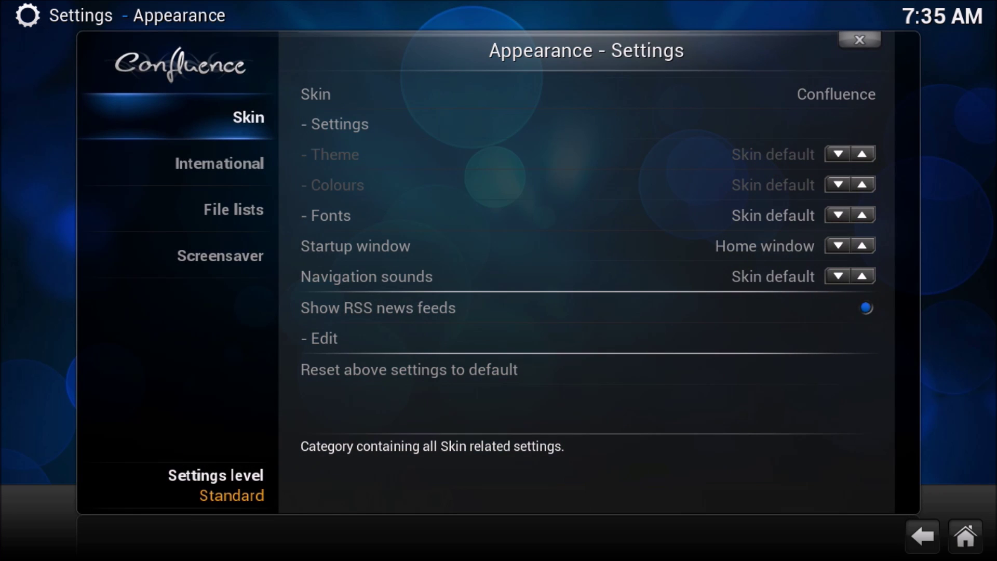
{"action": "key", "text": "Right"}
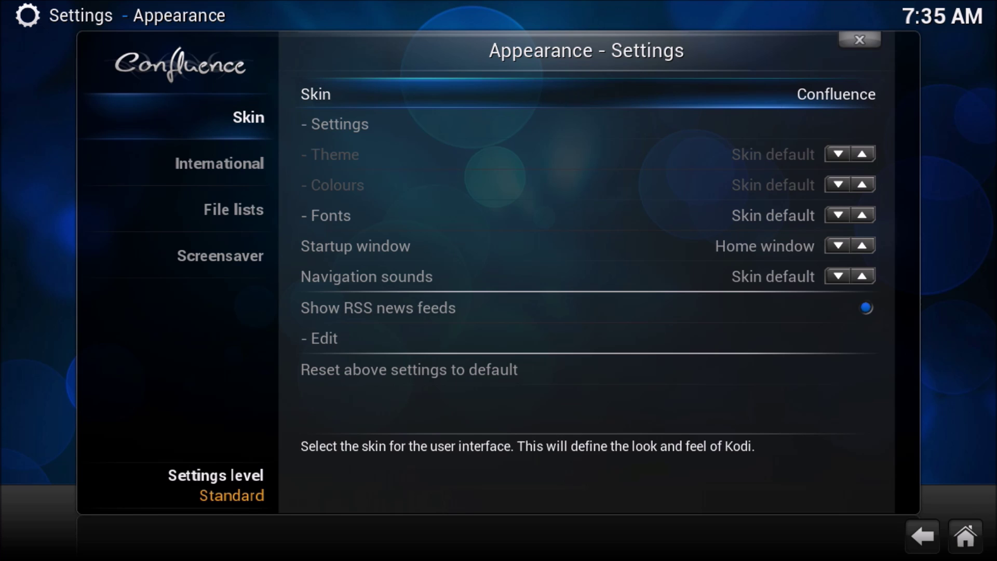
{"action": "key", "text": "Return"}
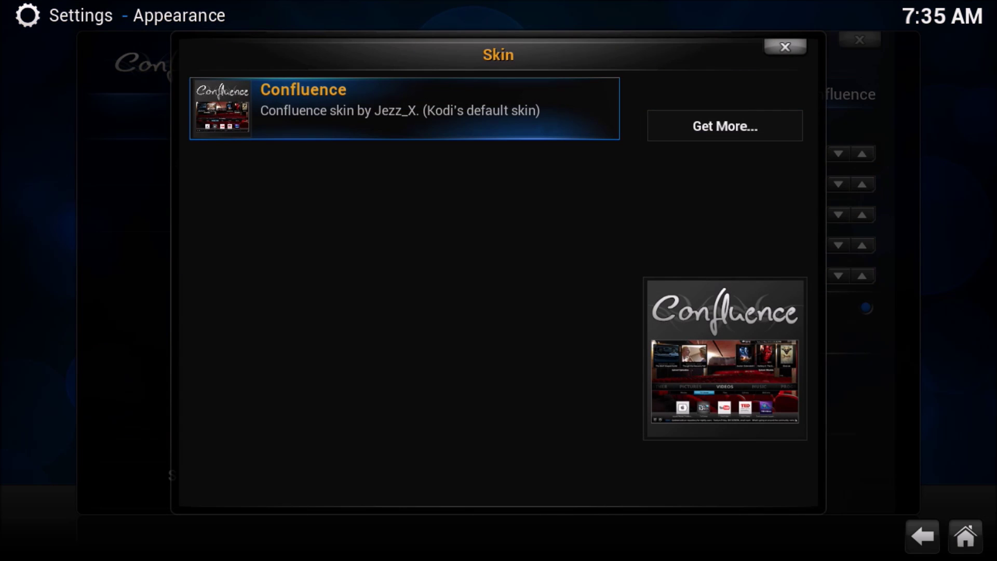
{"action": "key", "text": "Right"}
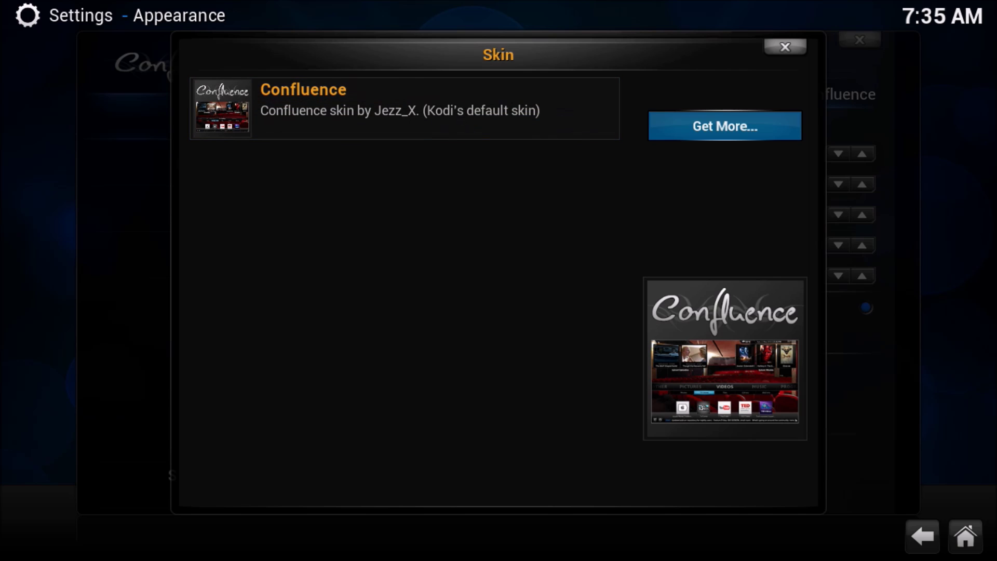
{"action": "key", "text": "Return"}
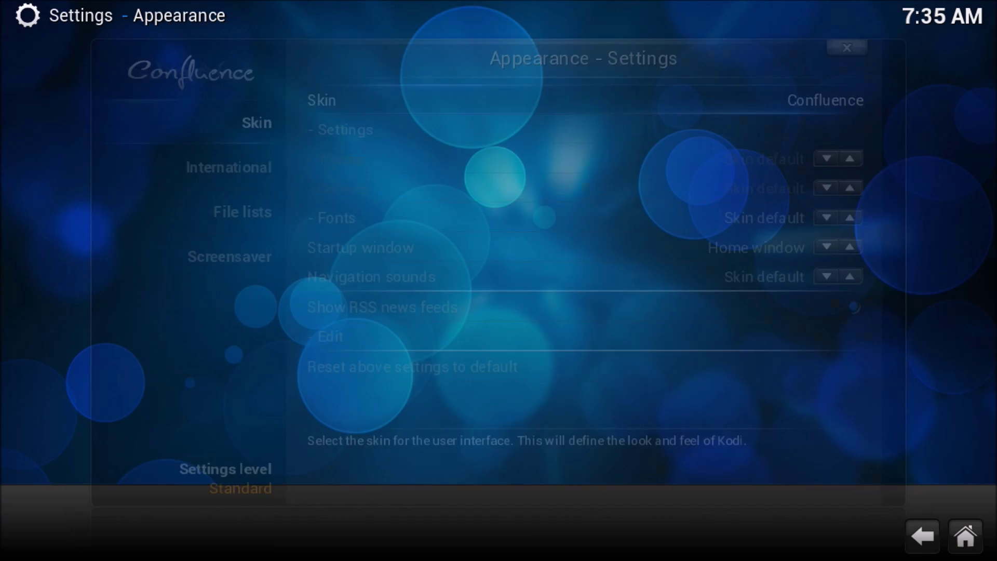
{"action": "key", "text": "Down"}
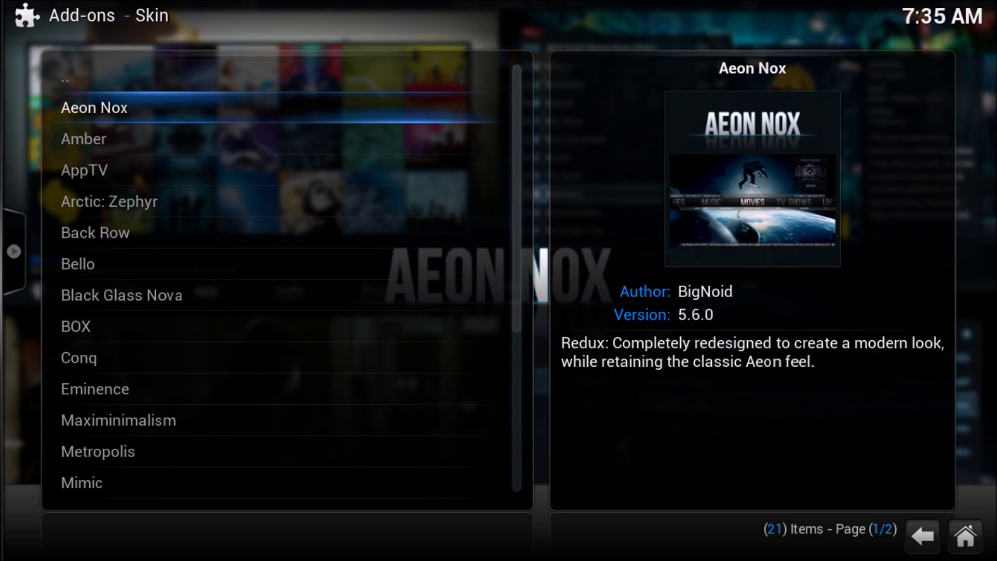
- Install Aeon Nox 5.6.0, switch to it, keep it, and return to the home screen
{"action": "key", "text": "Return"}
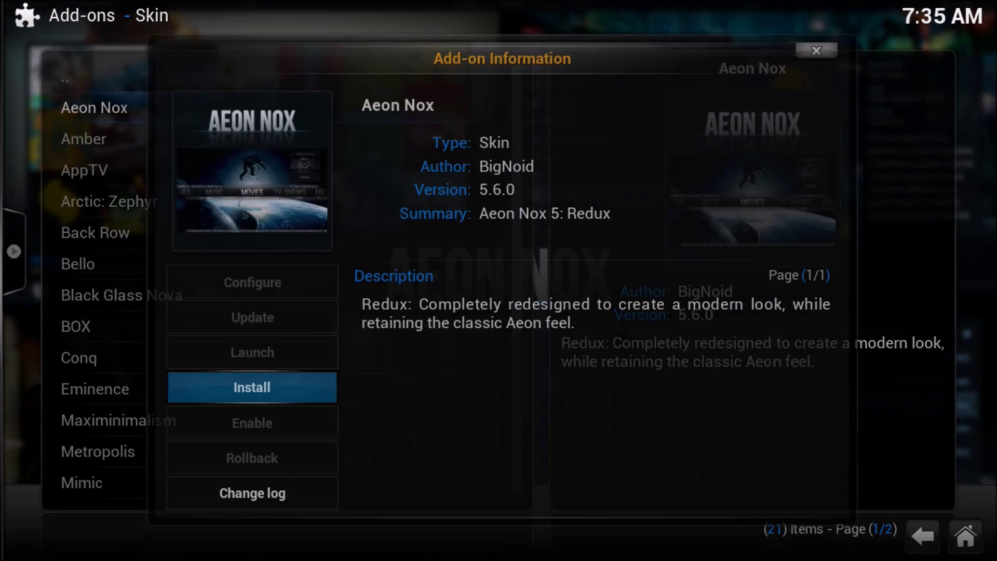
{"action": "key", "text": "Return"}
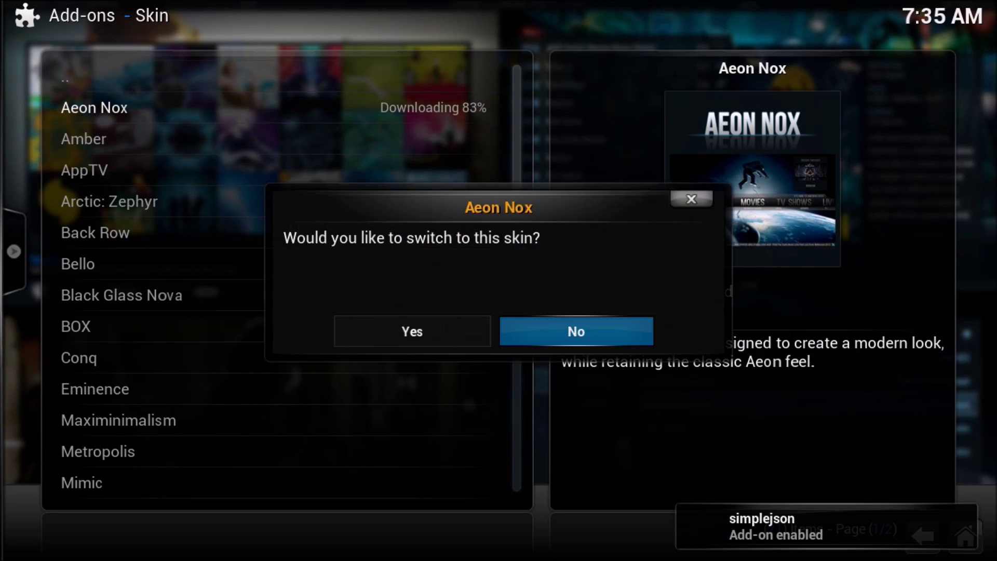
{"action": "key", "text": "Left"}
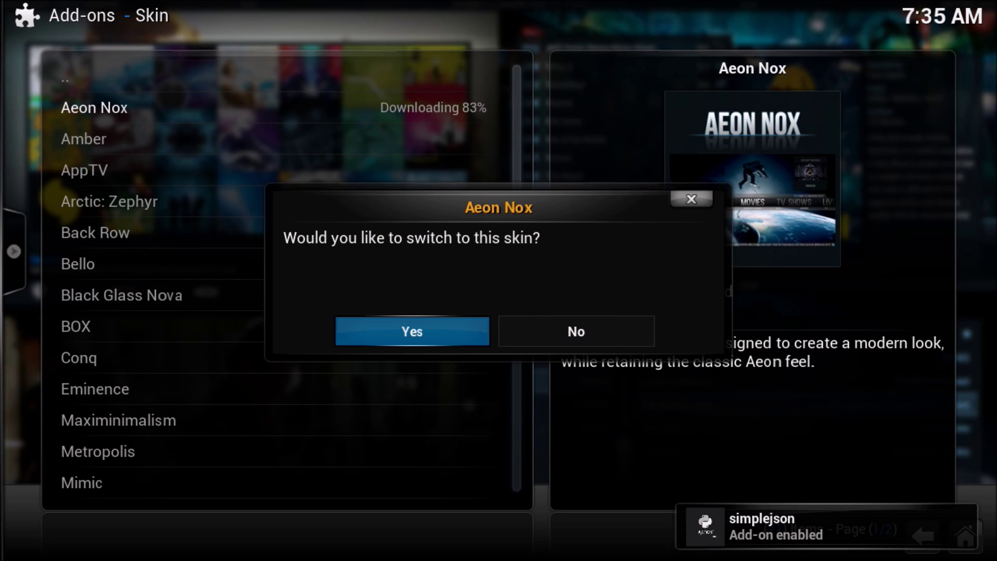
{"action": "key", "text": "Return"}
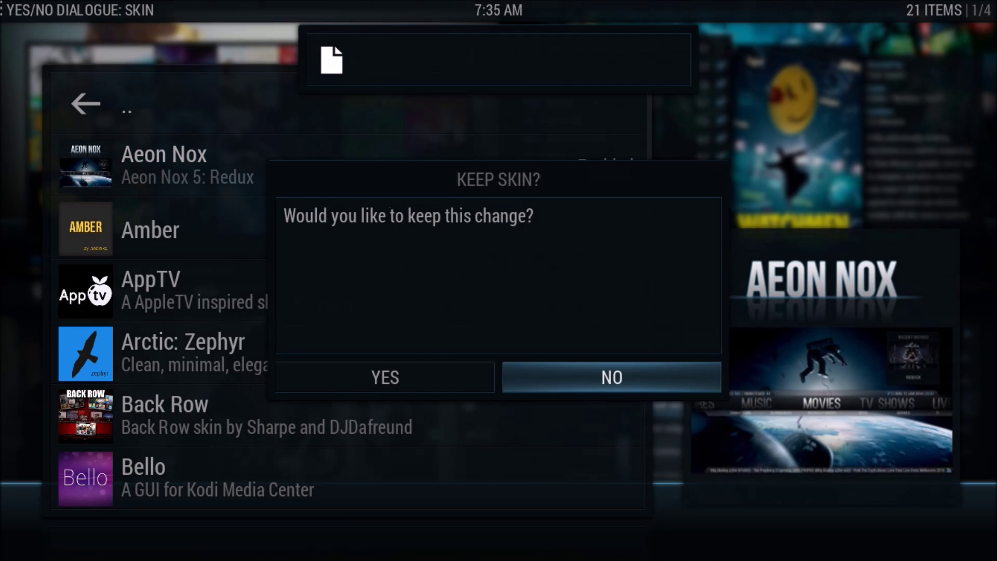
{"action": "key", "text": "Left"}
{"action": "key", "text": "Return"}
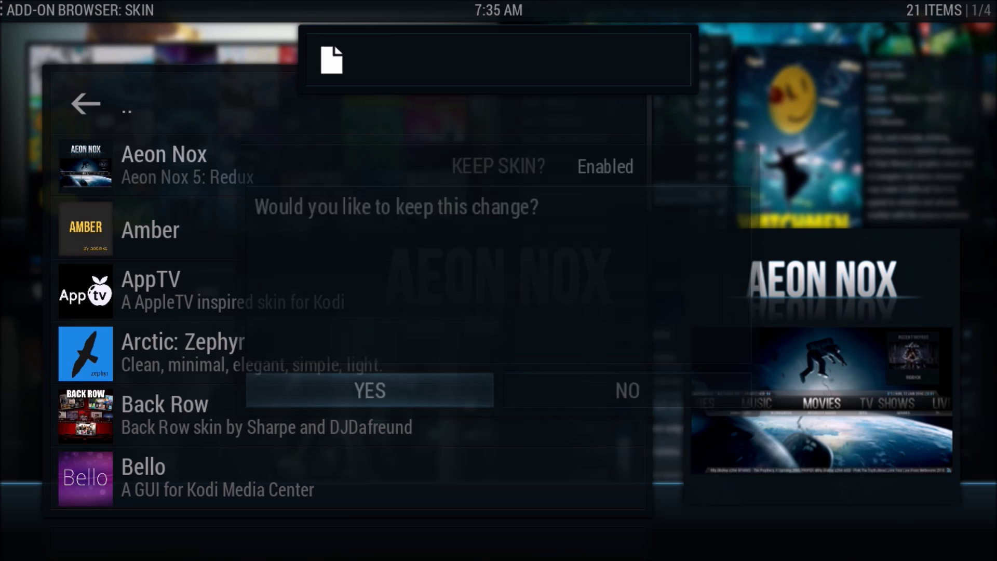
{"action": "key", "text": "Escape"}
- Open SKIN SETTINGS from the SYSTEM section of the Aeon Nox home menu
{"action": "key", "text": "Right"}
{"action": "key", "text": "Right"}
{"action": "key", "text": "Right"}
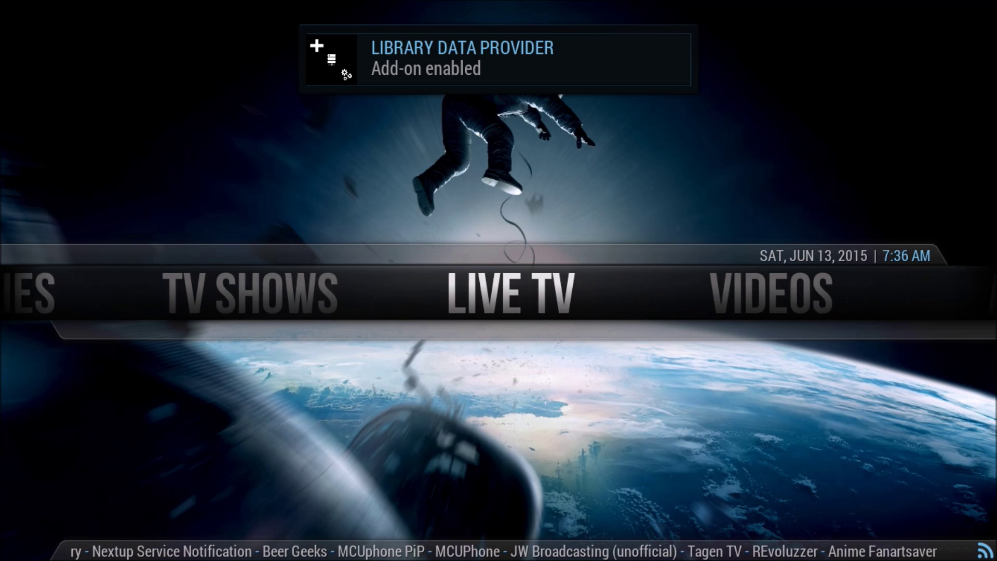
{"action": "key", "text": "Right"}
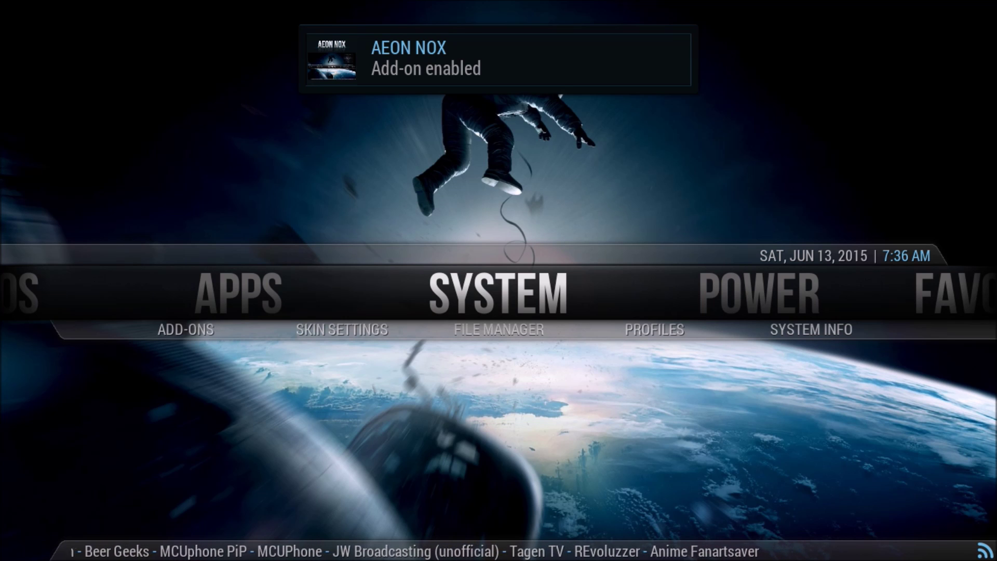
{"action": "key", "text": "Down"}
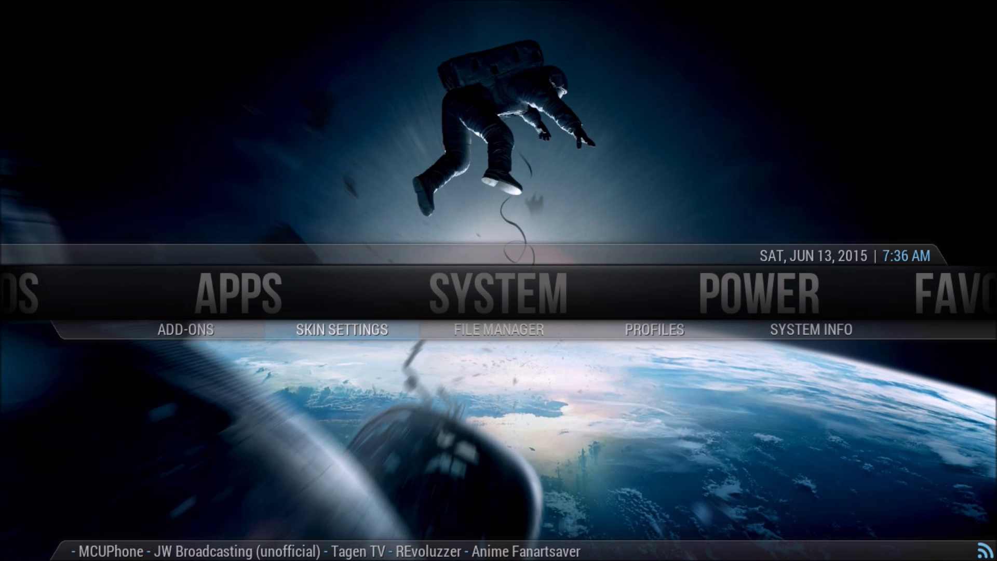
{"action": "key", "text": "Return"}
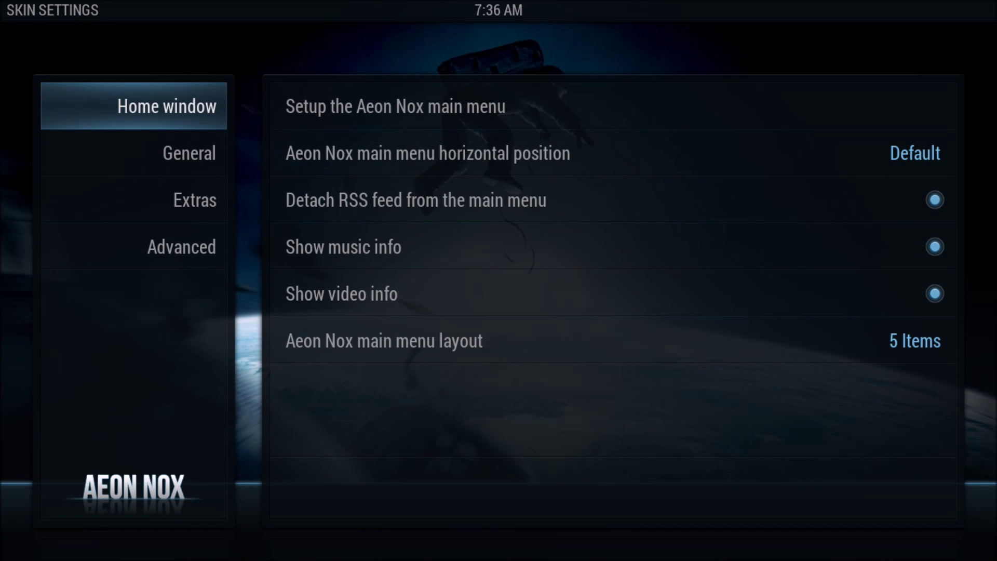
{"action": "key", "text": "Right"}
- Set the main menu horizontal position to Low and view the home screen
{"action": "key", "text": "Down"}
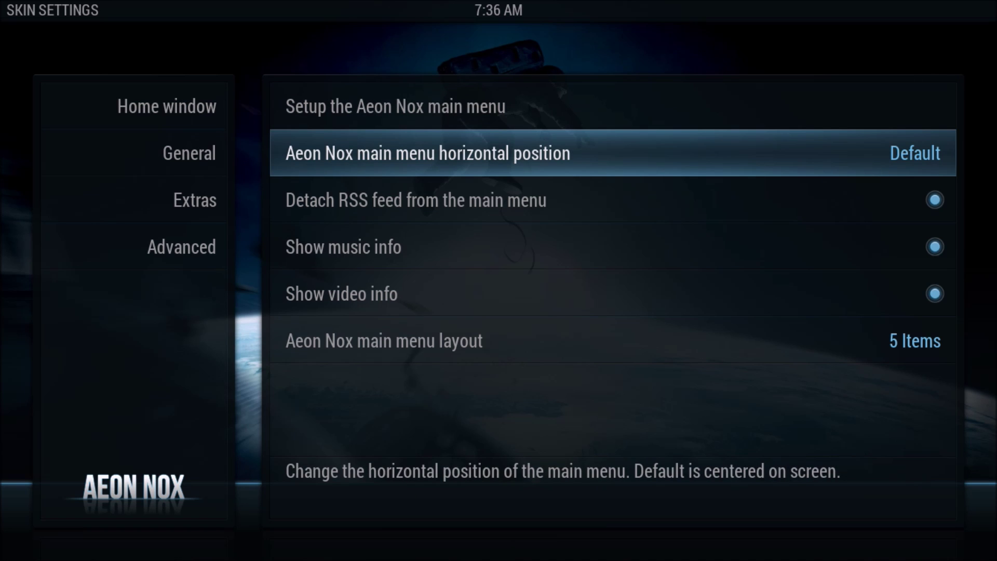
{"action": "key", "text": "Return"}
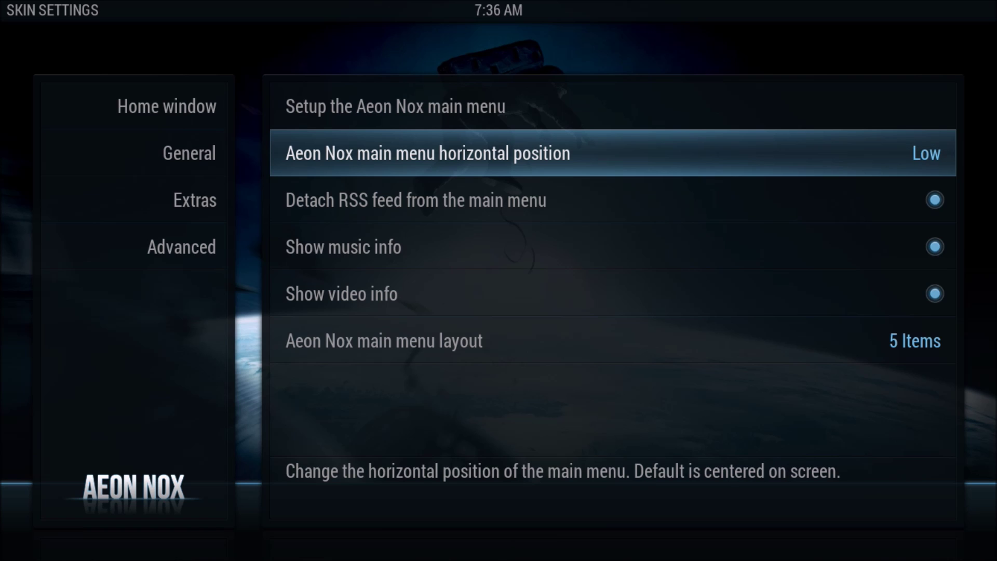
{"action": "key", "text": "Escape"}
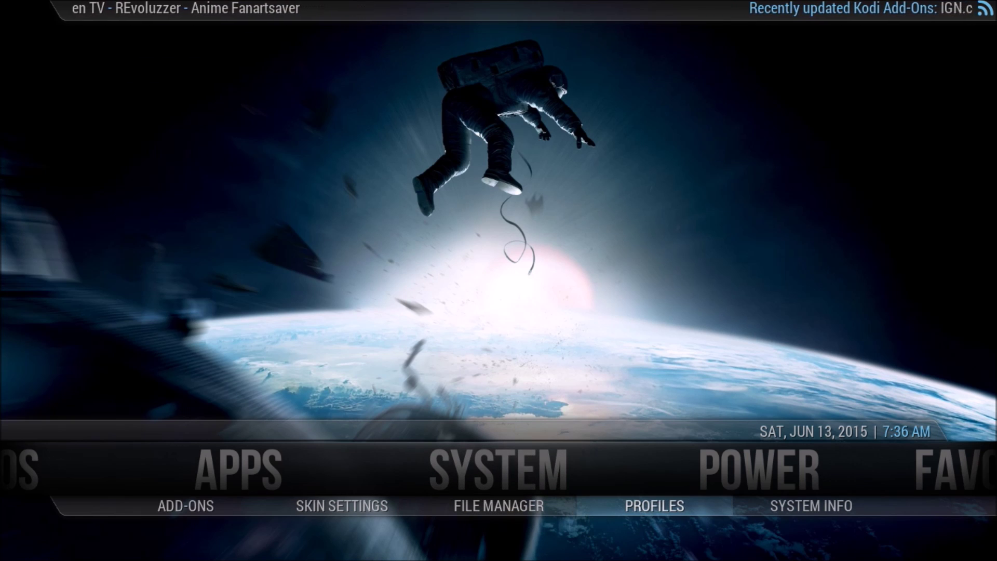
- Reopen Aeon Nox skin settings and open the main menu setup editor
{"action": "key", "text": "Left"}
{"action": "key", "text": "Left"}
{"action": "key", "text": "Return"}
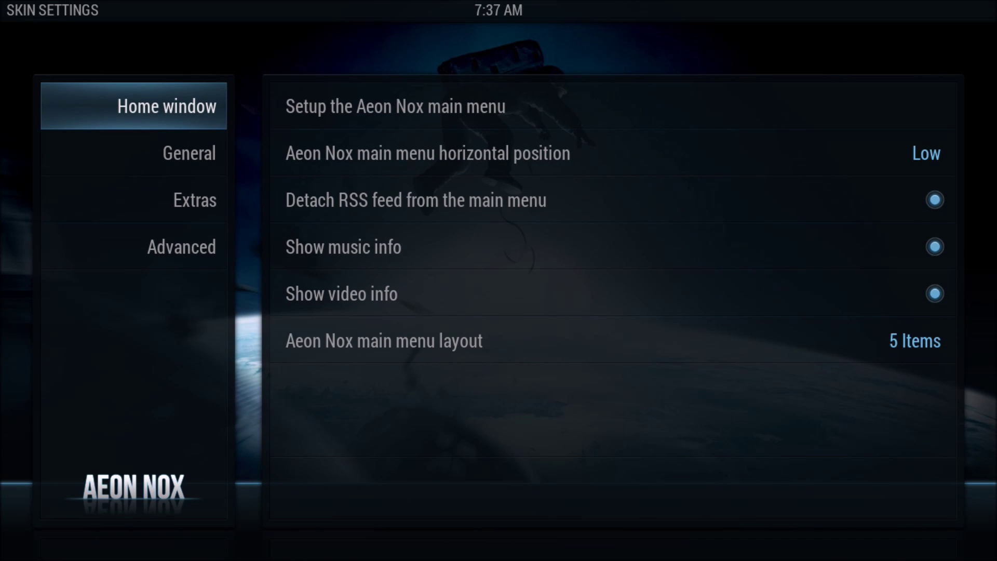
{"action": "left_click", "coordinate": [613, 340]}
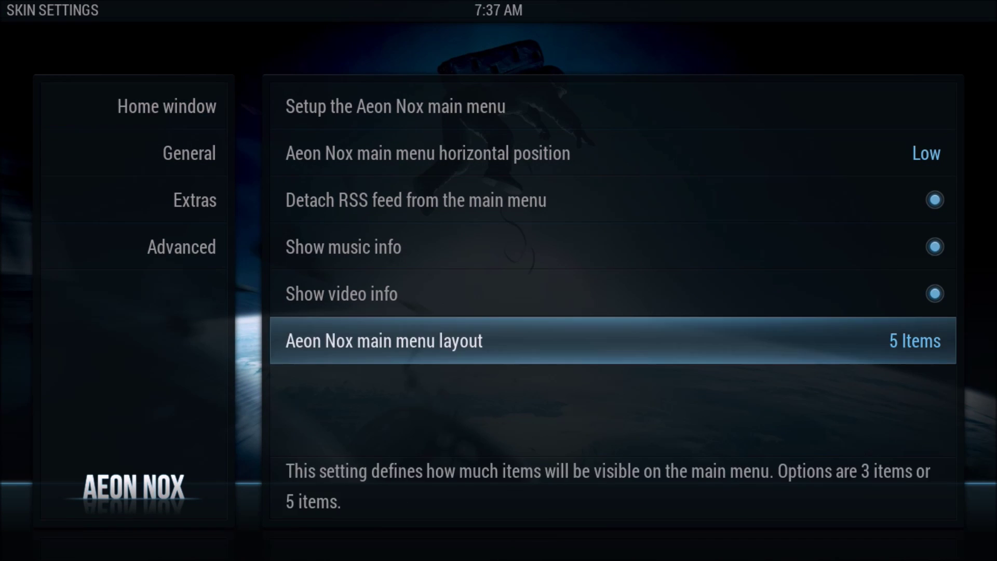
{"action": "key", "text": "Up"}
{"action": "key", "text": "Up"}
{"action": "key", "text": "Up"}
{"action": "key", "text": "Up"}
{"action": "key", "text": "Up"}
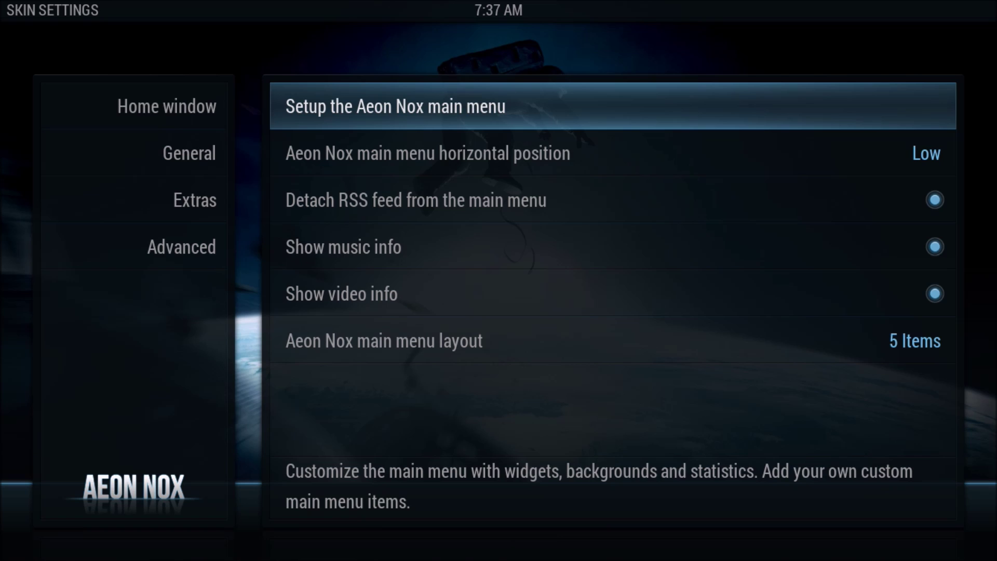
{"action": "key", "text": "Return"}
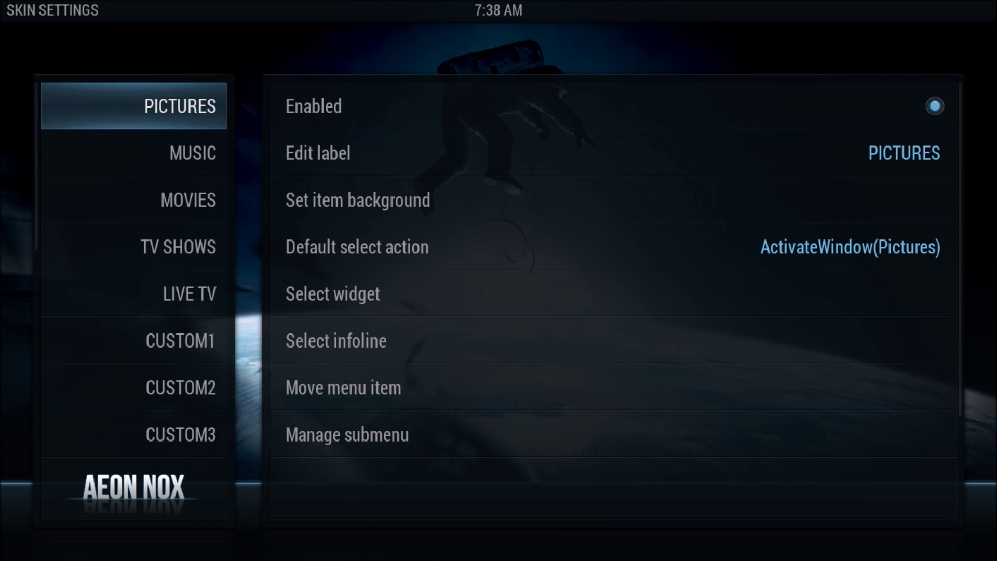
- Review the main menu items in the editor, from PICTURES down to WEATHER
{"action": "key", "text": "Right"}
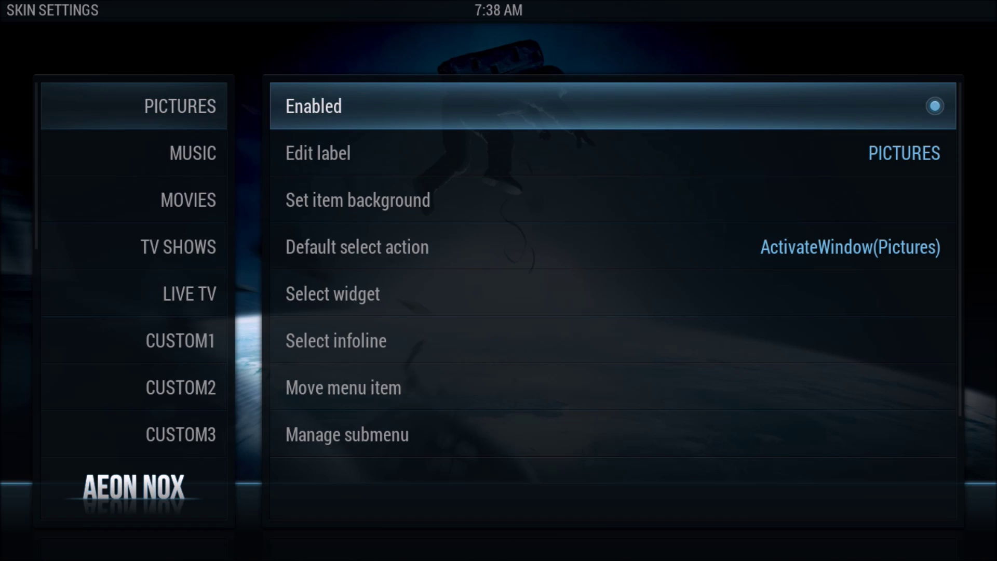
{"action": "key", "text": "Left"}
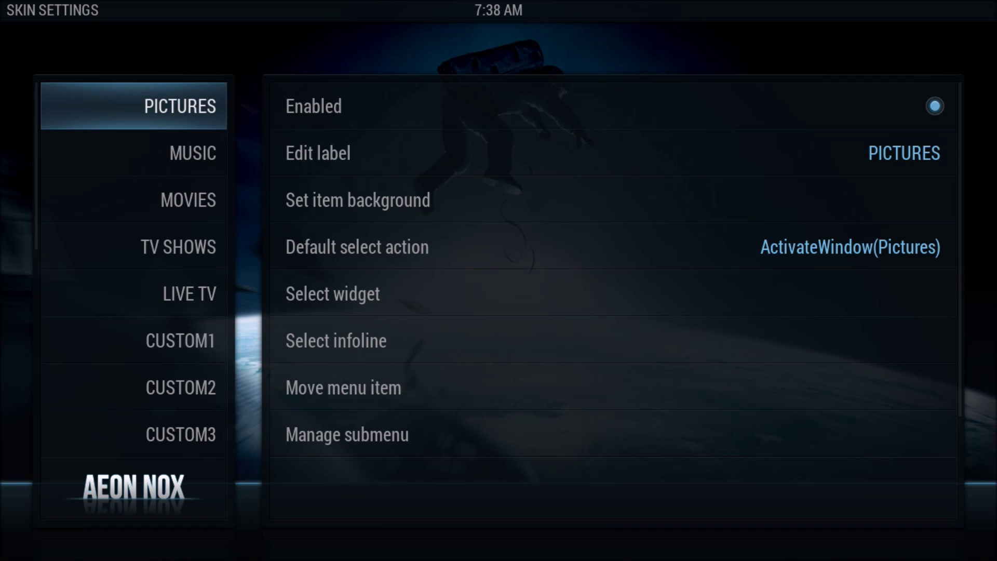
{"action": "key", "text": "Down"}
{"action": "key", "text": "Down"}
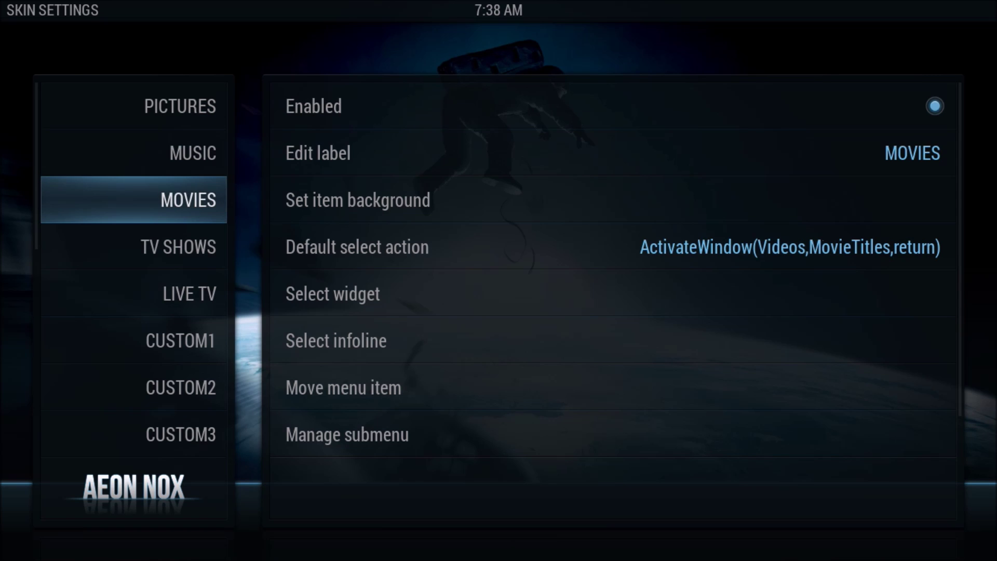
{"action": "key", "text": "Down"}
{"action": "key", "text": "Down"}
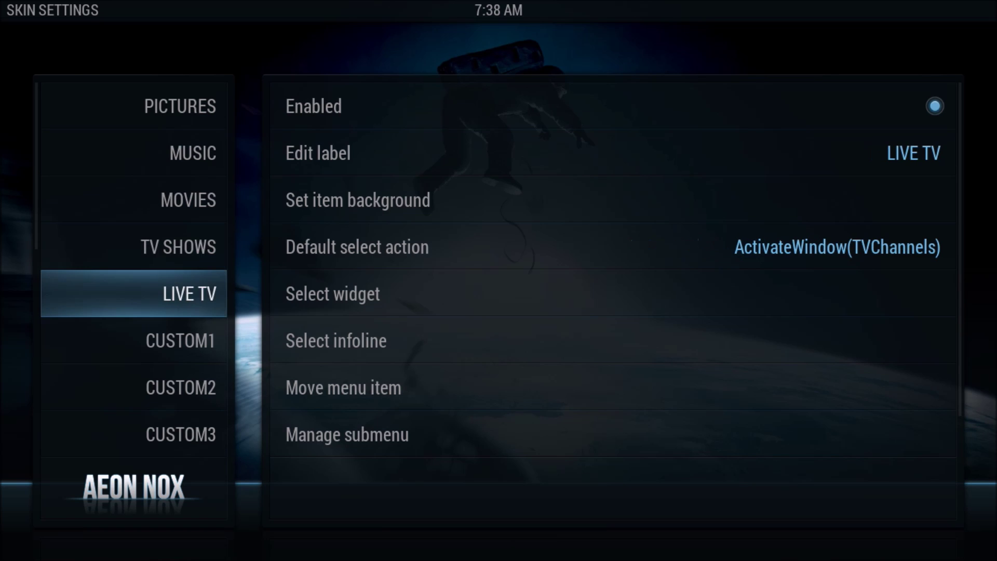
{"action": "key", "text": "Down"}
{"action": "key", "text": "Down"}
{"action": "key", "text": "Down"}
{"action": "key", "text": "Down"}
{"action": "key", "text": "Down"}
{"action": "key", "text": "Down"}
{"action": "key", "text": "Down"}
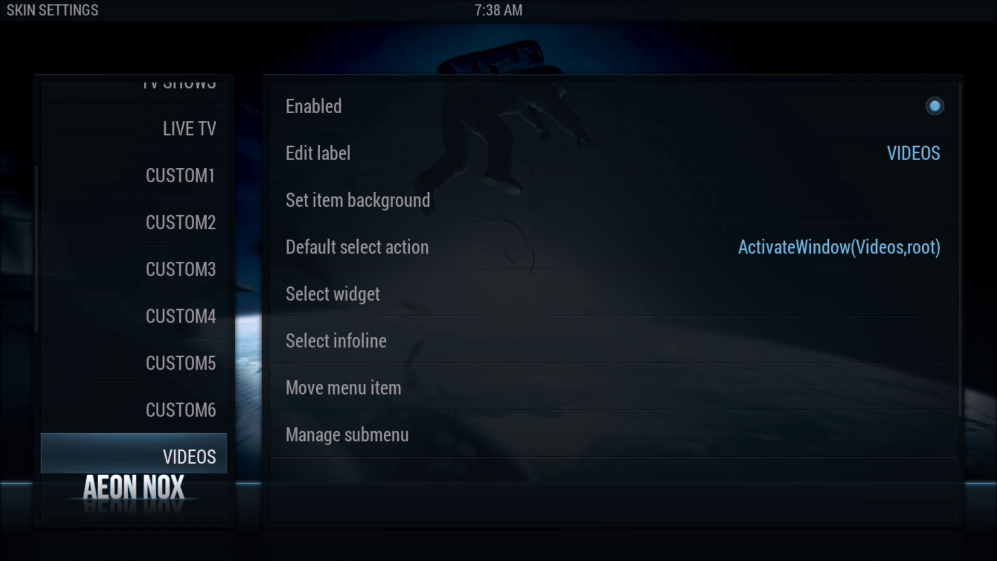
{"action": "key", "text": "Down"}
{"action": "key", "text": "Down"}
{"action": "key", "text": "Down"}
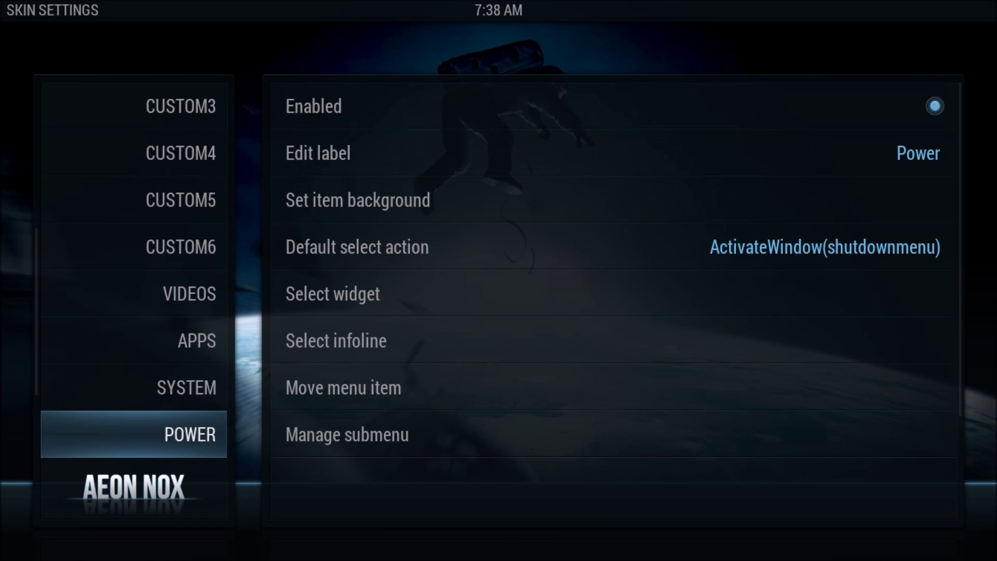
{"action": "key", "text": "Down"}
{"action": "key", "text": "Down"}
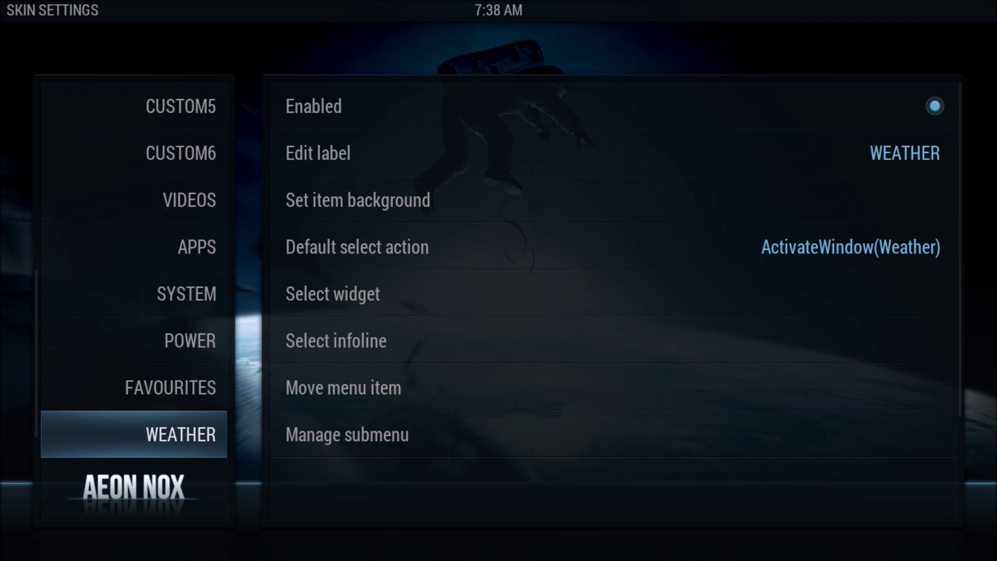
{"action": "key", "text": "Down"}
{"action": "key", "text": "Down"}
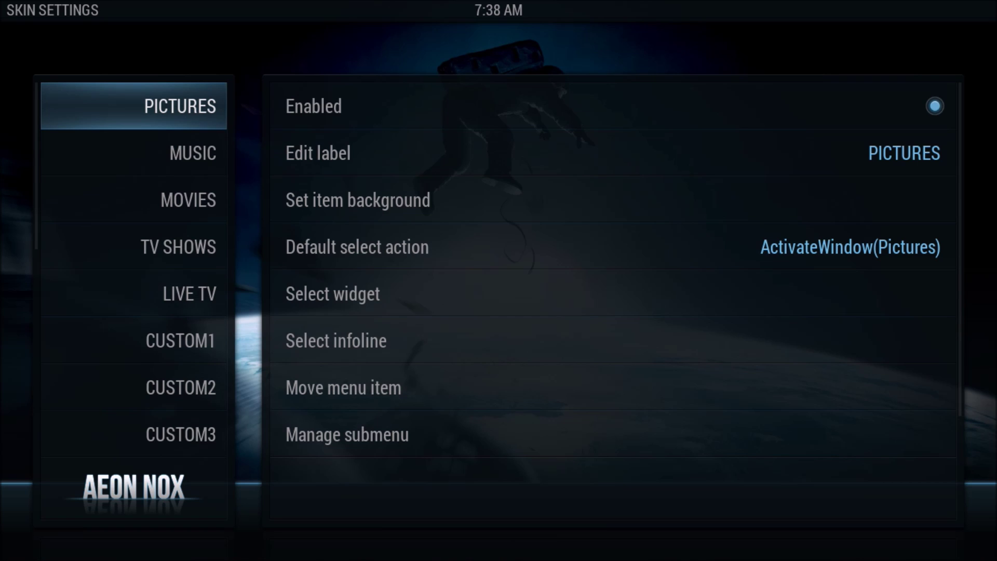
- Disable the PICTURES, TV SHOWS and LIVE TV items, then back out to Home
{"action": "key", "text": "Right"}
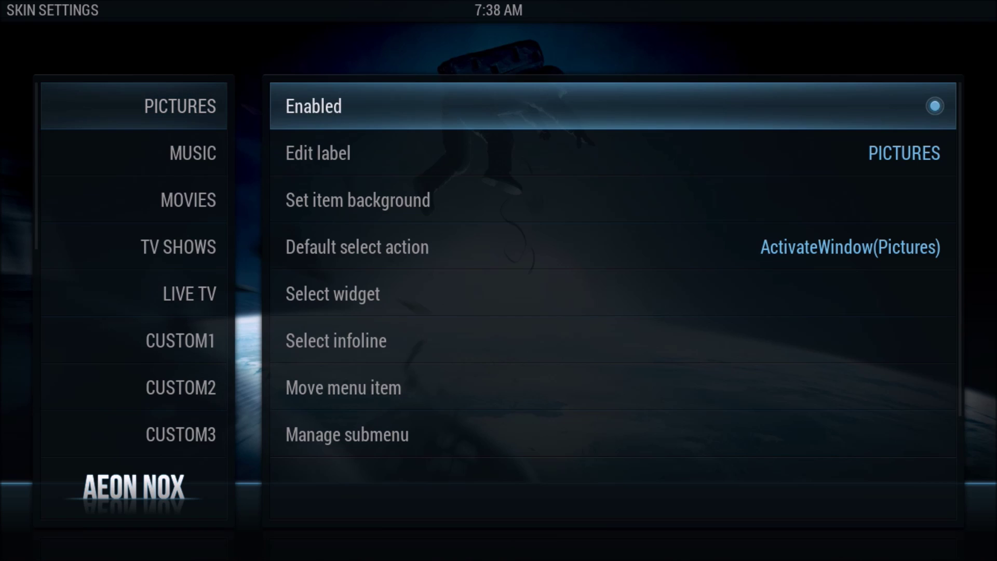
{"action": "key", "text": "Left"}
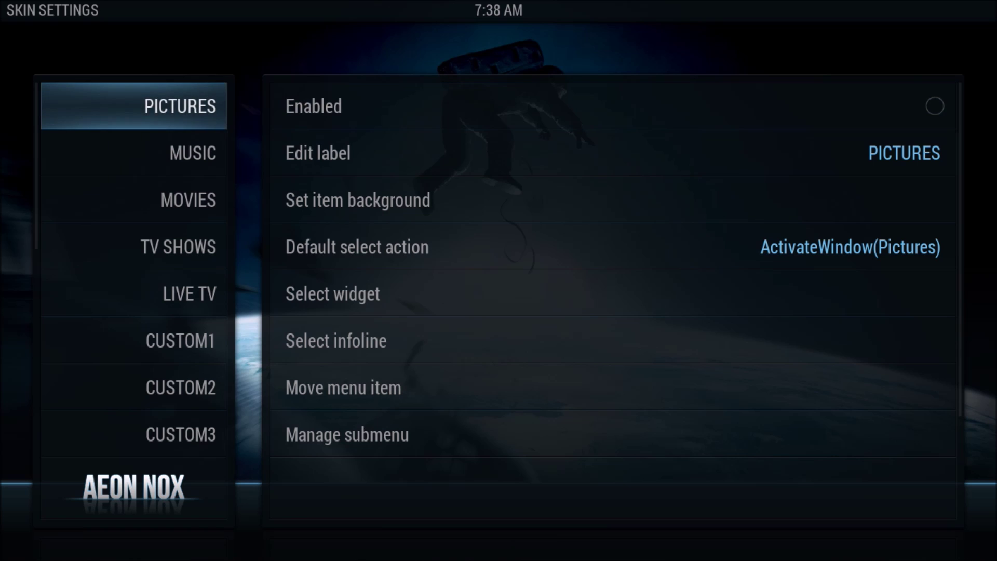
{"action": "key", "text": "Down"}
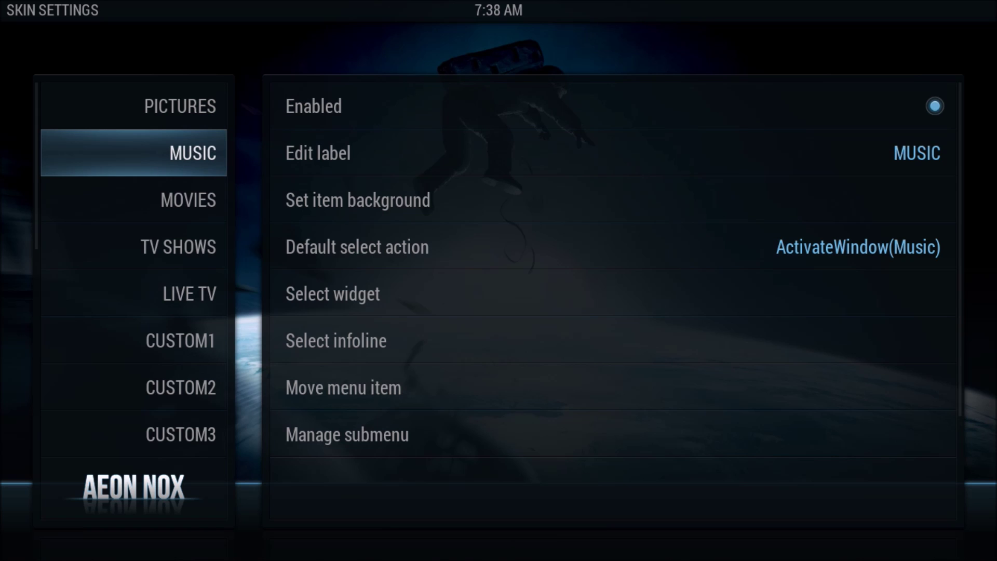
{"action": "key", "text": "Down"}
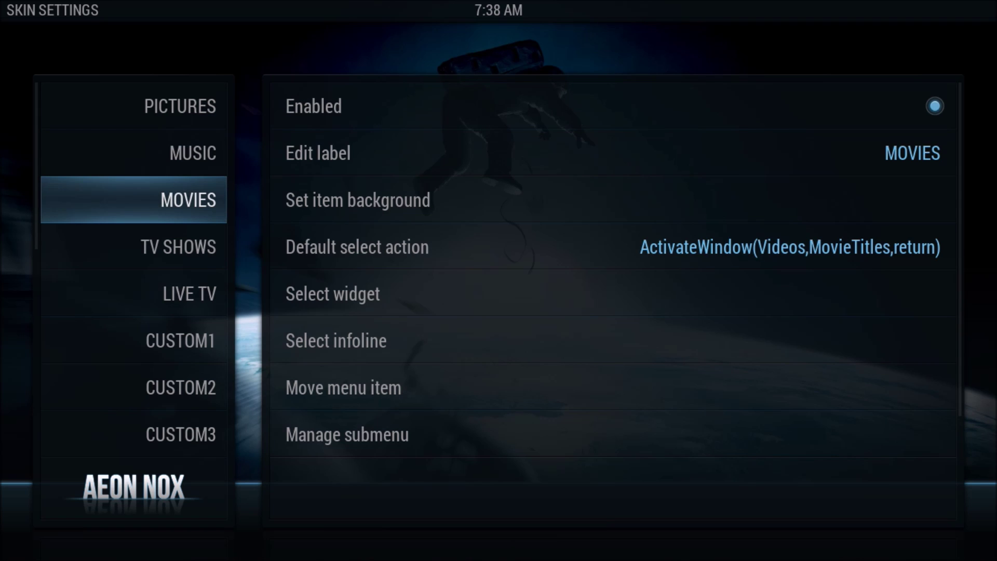
{"action": "key", "text": "Down"}
{"action": "key", "text": "Right"}
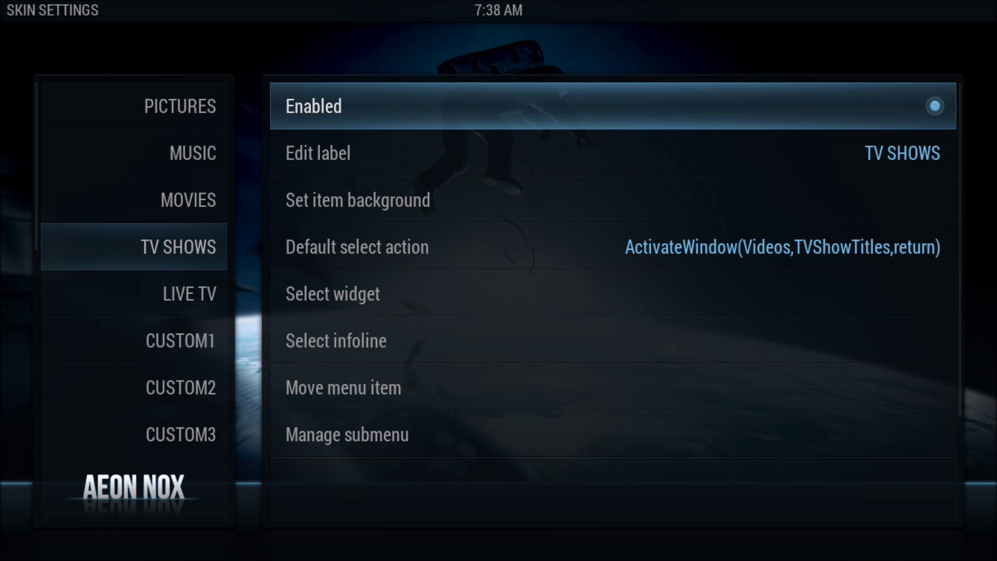
{"action": "key", "text": "Return"}
{"action": "key", "text": "Left"}
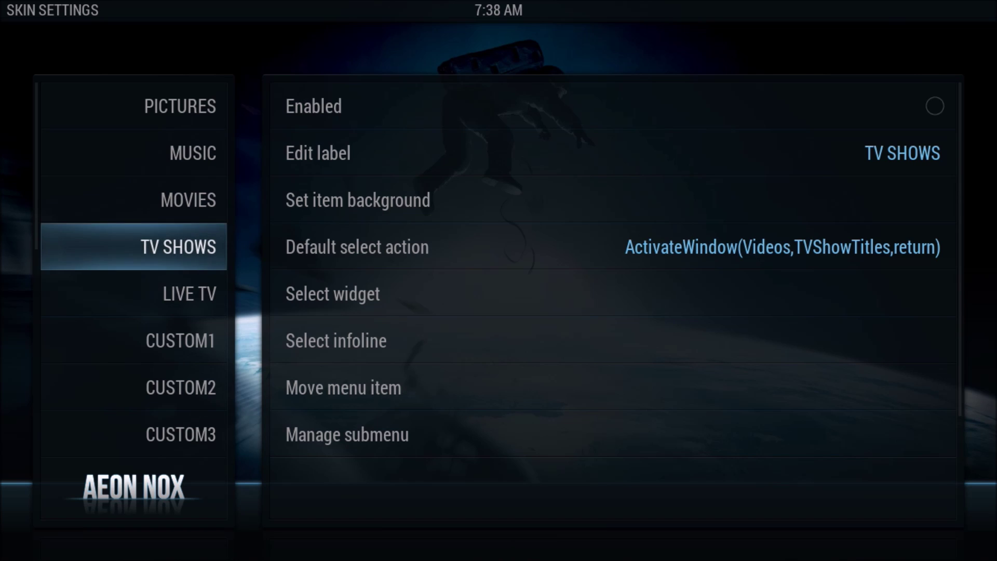
{"action": "key", "text": "Down"}
{"action": "key", "text": "Right"}
{"action": "key", "text": "Return"}
{"action": "key", "text": "Escape"}
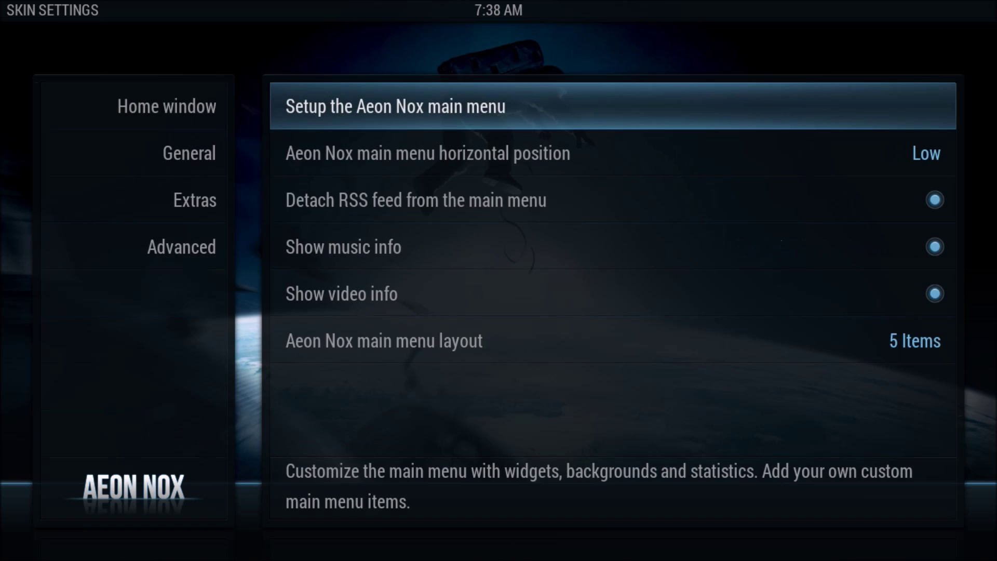
{"action": "key", "text": "Escape"}
- Browse the trimmed home menu through POWER, FAVOURITES, WEATHER, CONCERTS, MUSIC and MOVIES to SYSTEM
{"action": "key", "text": "Right"}
{"action": "key", "text": "Right"}
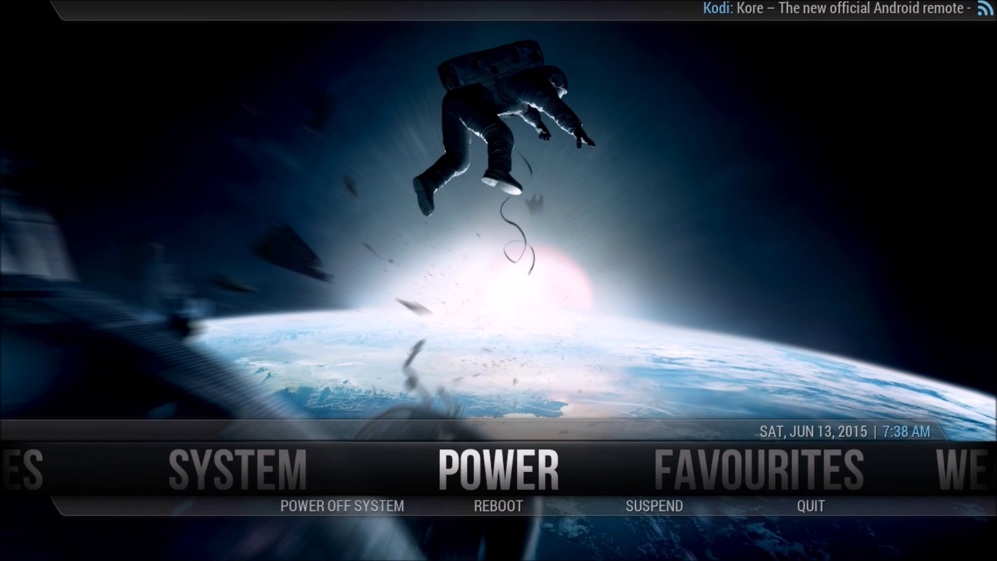
{"action": "key", "text": "Right"}
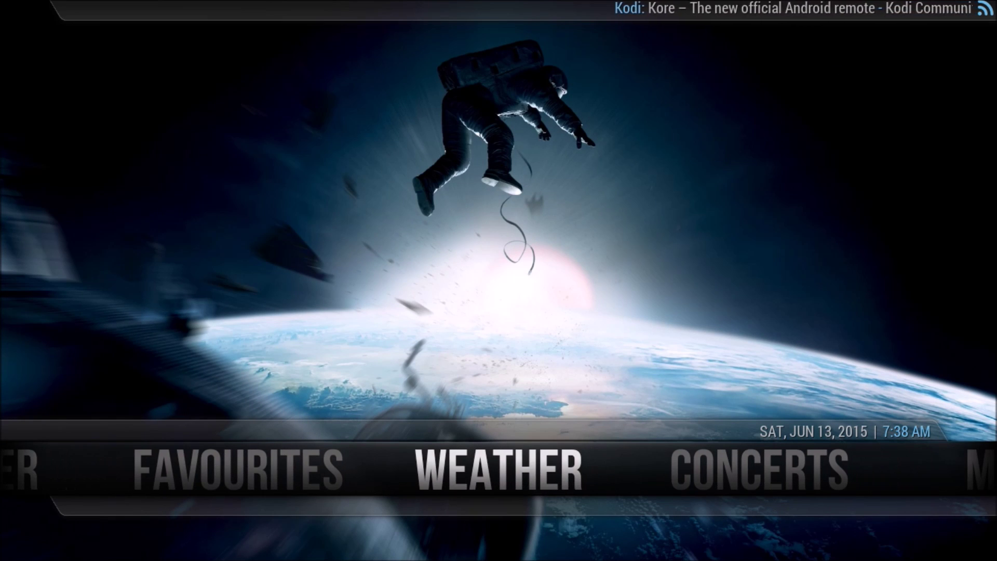
{"action": "key", "text": "Right"}
{"action": "key", "text": "Right"}
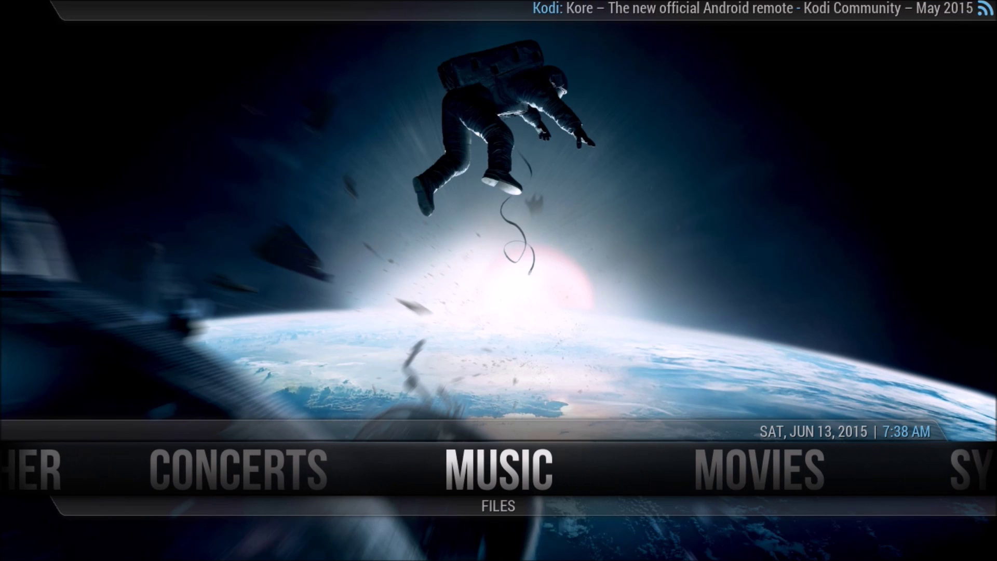
{"action": "key", "text": "Right"}
{"action": "key", "text": "Right"}
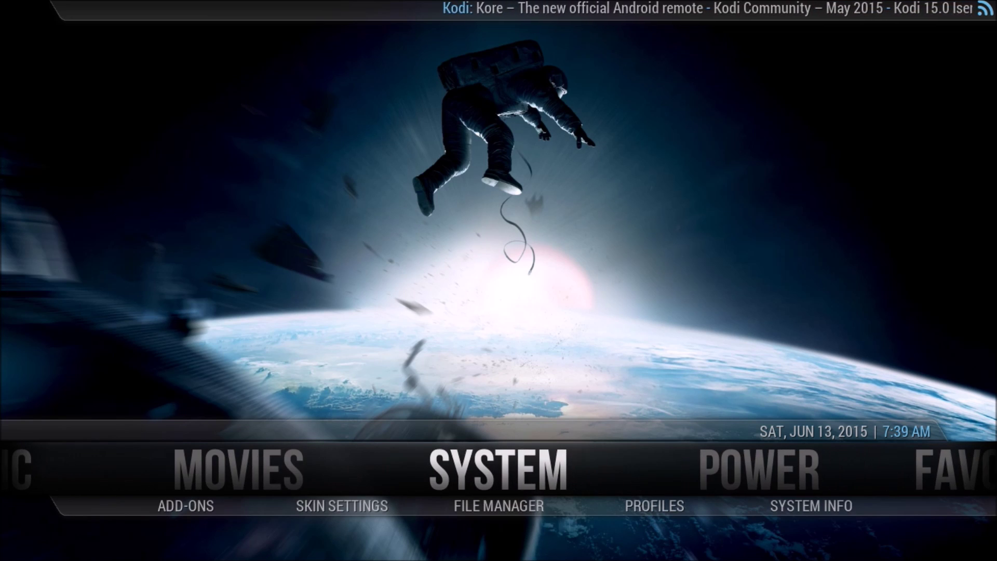
{"action": "key", "text": "Right"}
{"action": "key", "text": "Right"}
{"action": "key", "text": "Right"}
{"action": "key", "text": "Left"}
{"action": "key", "text": "Left"}
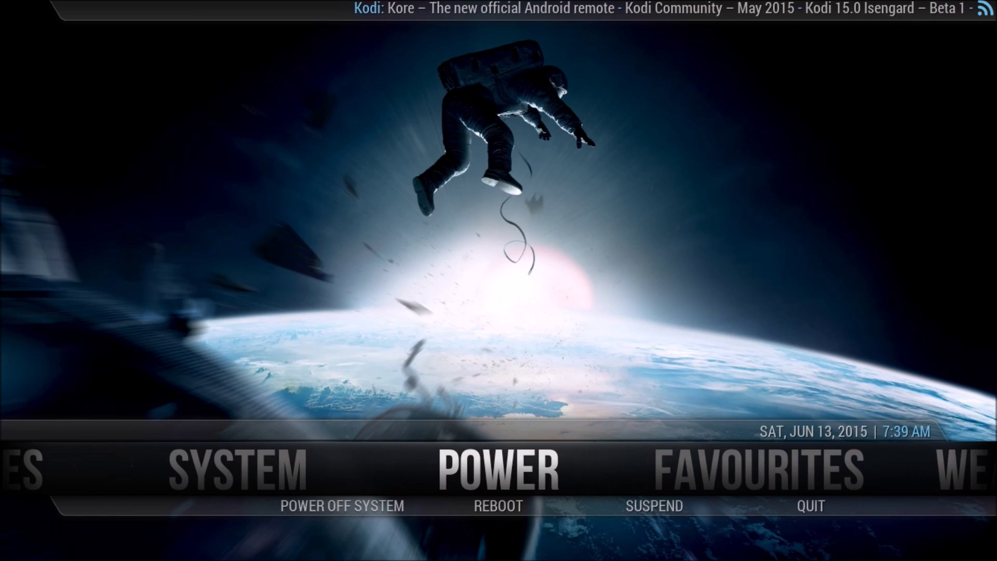
- Reopen Aeon Nox skin settings from SYSTEM and enter the main menu editor
{"action": "key", "text": "Left"}
{"action": "key", "text": "Down"}
{"action": "key", "text": "Left"}
{"action": "key", "text": "Return"}
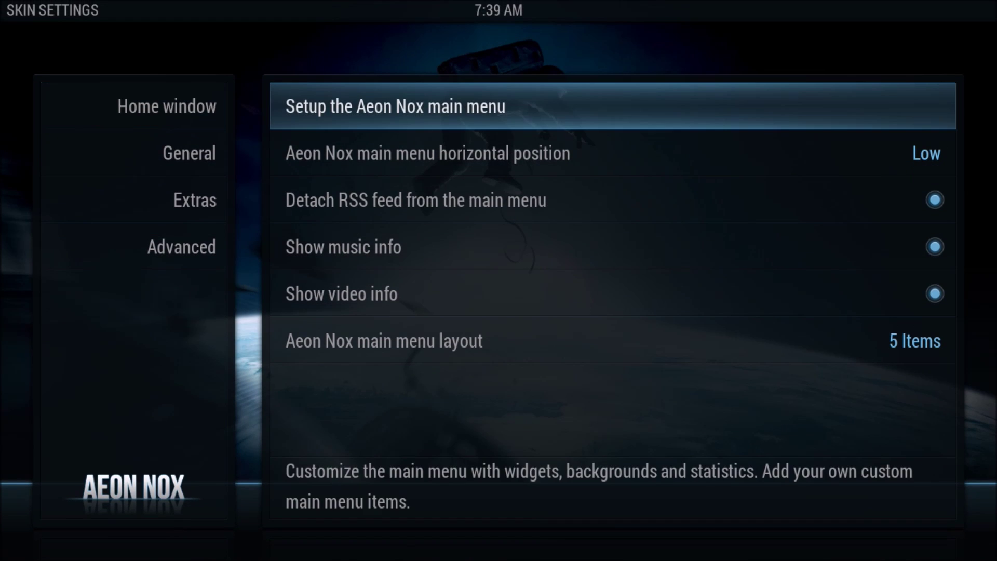
{"action": "key", "text": "Return"}
- Switch off the FAVOURITES, WEATHER and CONCERTS menu items, then close the editor
{"action": "key", "text": "Down"}
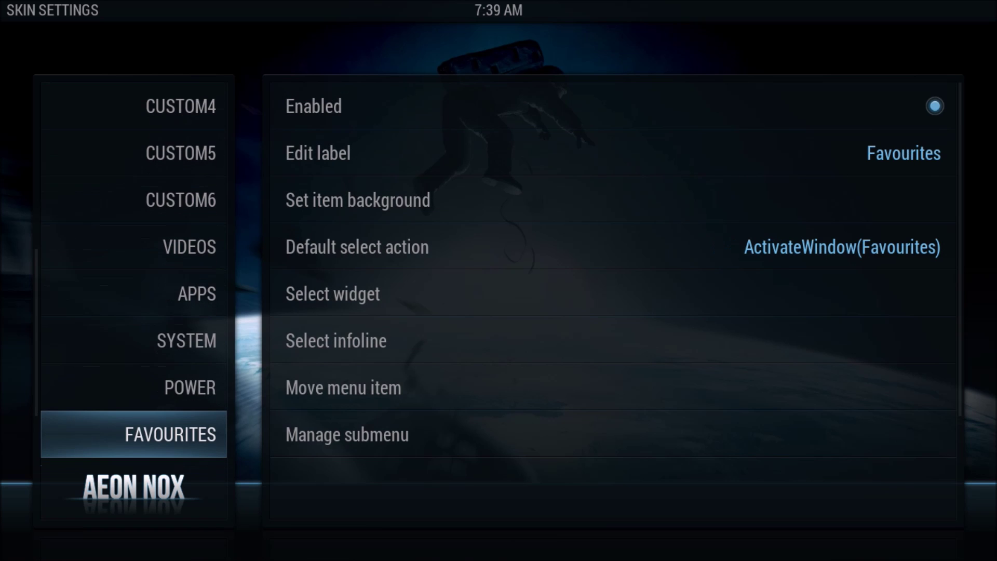
{"action": "key", "text": "Right"}
{"action": "key", "text": "Return"}
{"action": "key", "text": "Left"}
{"action": "key", "text": "Down"}
{"action": "key", "text": "Right"}
{"action": "key", "text": "Return"}
{"action": "key", "text": "Left"}
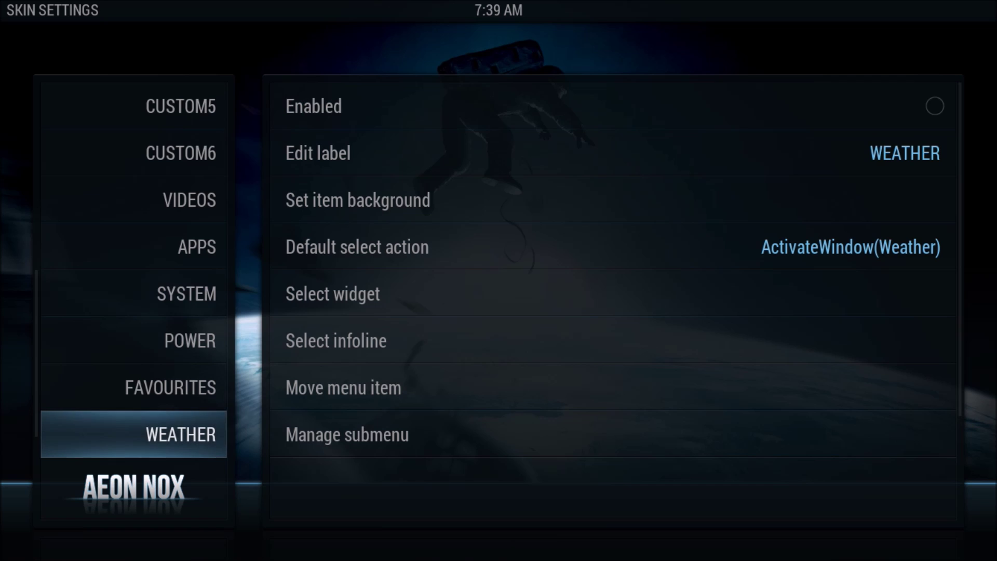
{"action": "key", "text": "Down"}
{"action": "key", "text": "Right"}
{"action": "key", "text": "Return"}
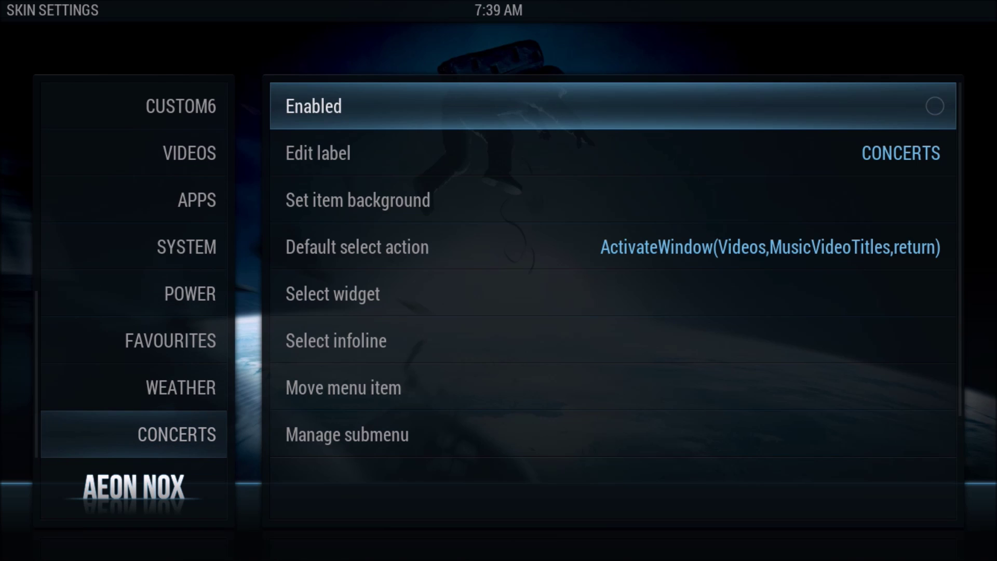
{"action": "key", "text": "Left"}
{"action": "key", "text": "Down"}
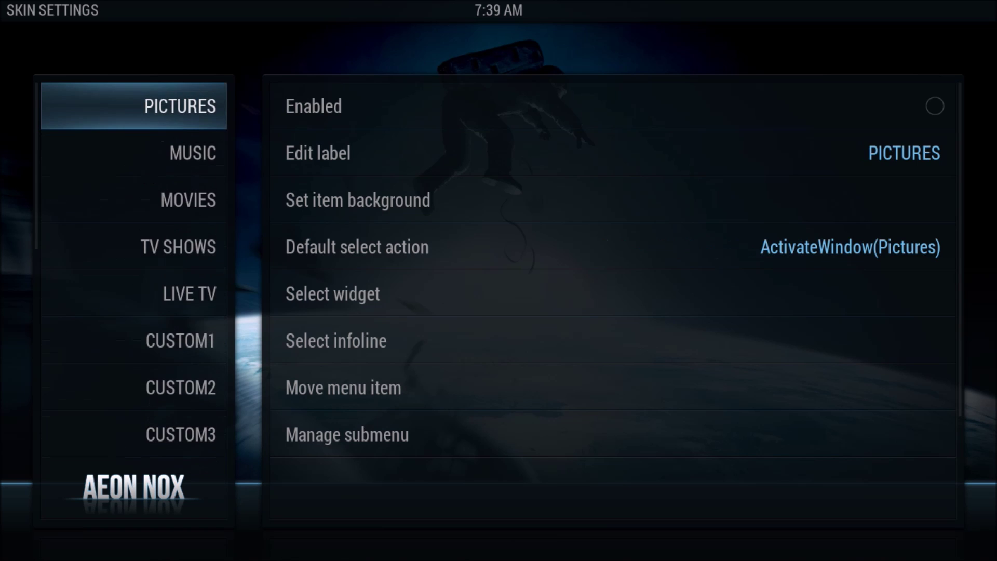
{"action": "key", "text": "Escape"}
{"action": "key", "text": "Escape"}
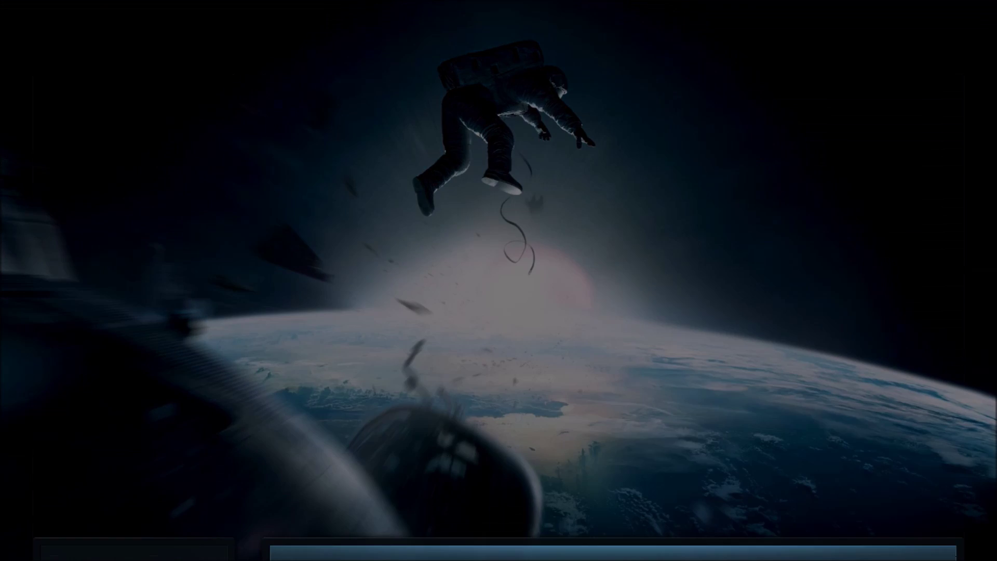
- Browse the home menu of POWER, MUSIC, MOVIES and SYSTEM, then reopen Skin Settings
{"action": "key", "text": "Right"}
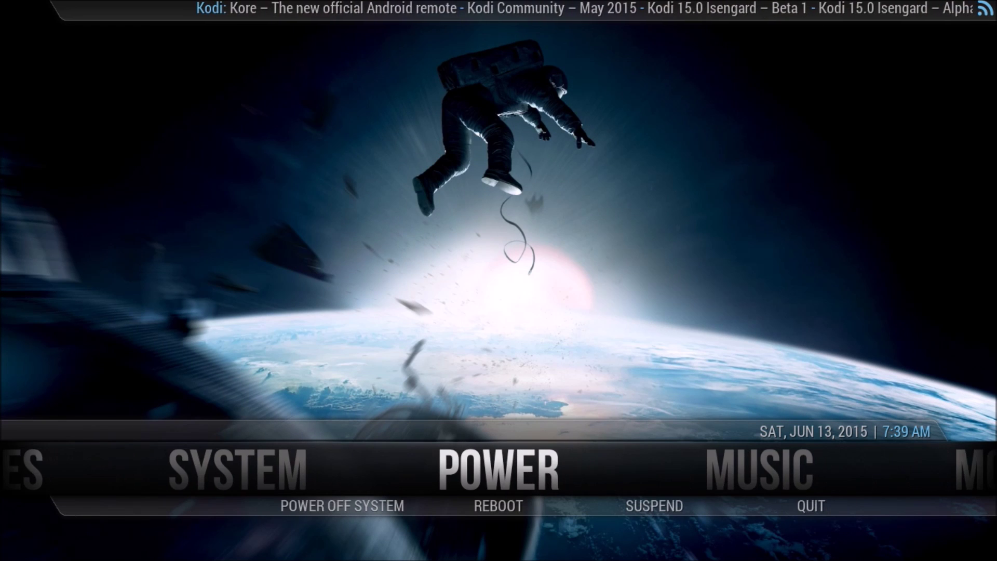
{"action": "key", "text": "Right"}
{"action": "key", "text": "Right"}
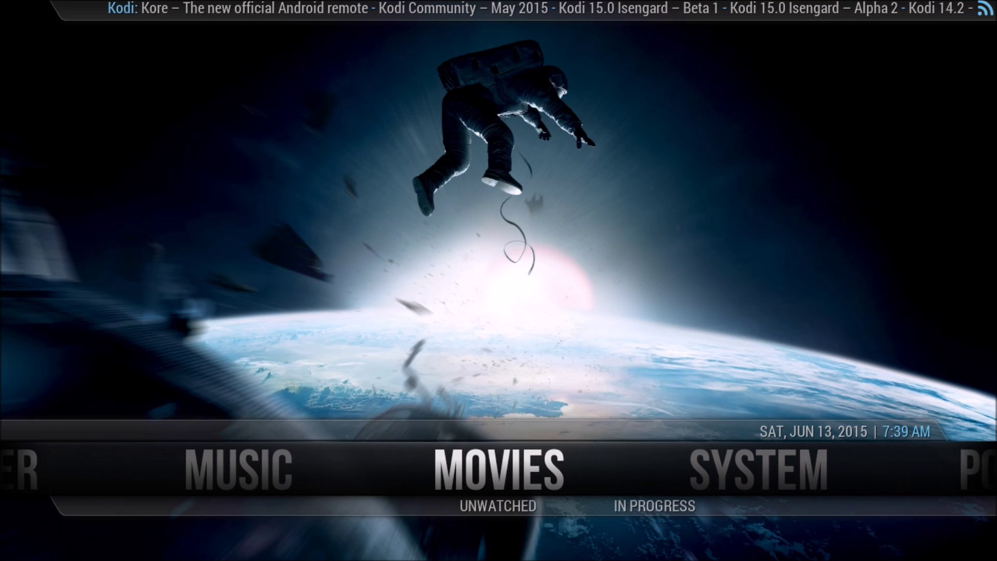
{"action": "key", "text": "Right"}
{"action": "key", "text": "Right"}
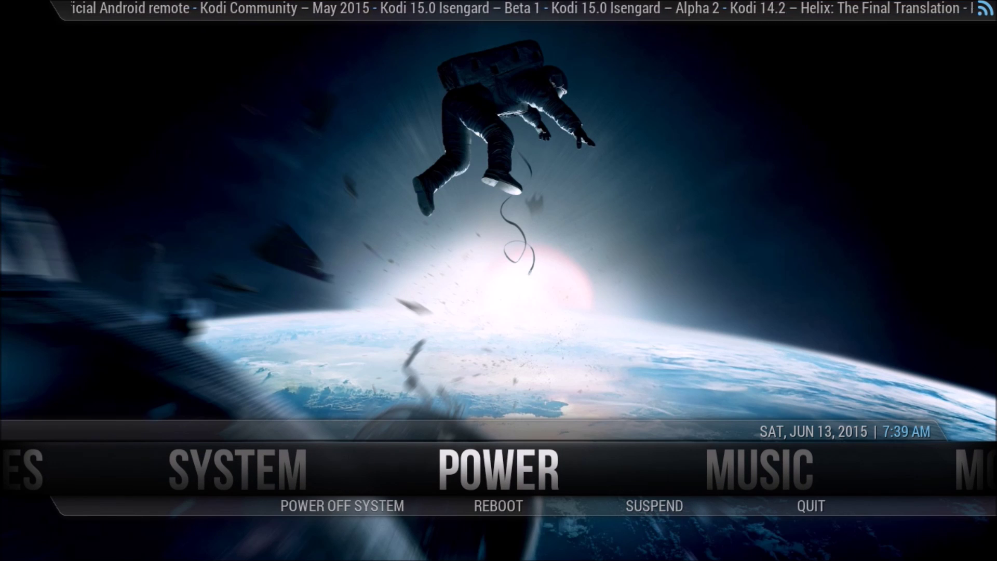
{"action": "key", "text": "Left"}
{"action": "key", "text": "Down"}
{"action": "key", "text": "Left"}
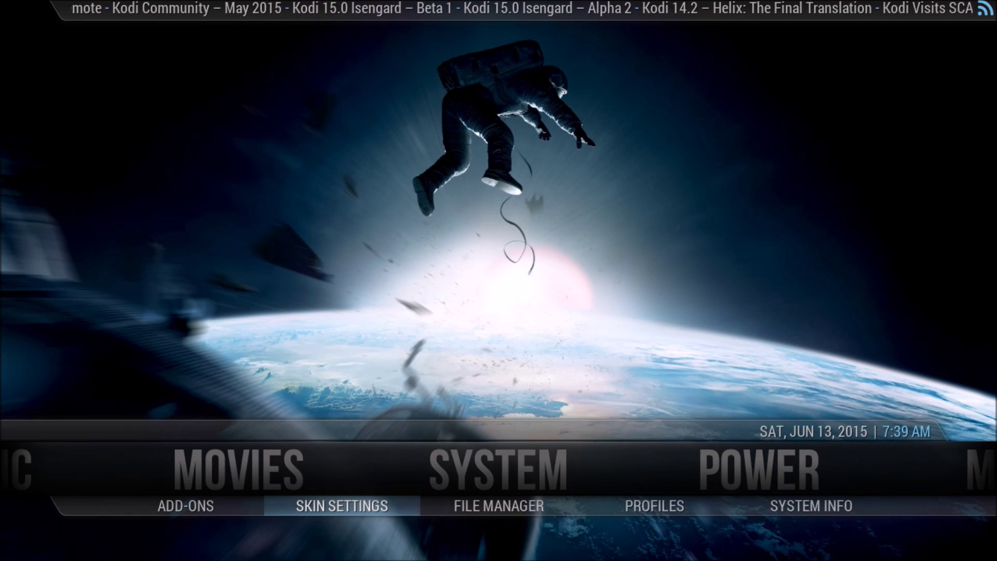
{"action": "key", "text": "Return"}
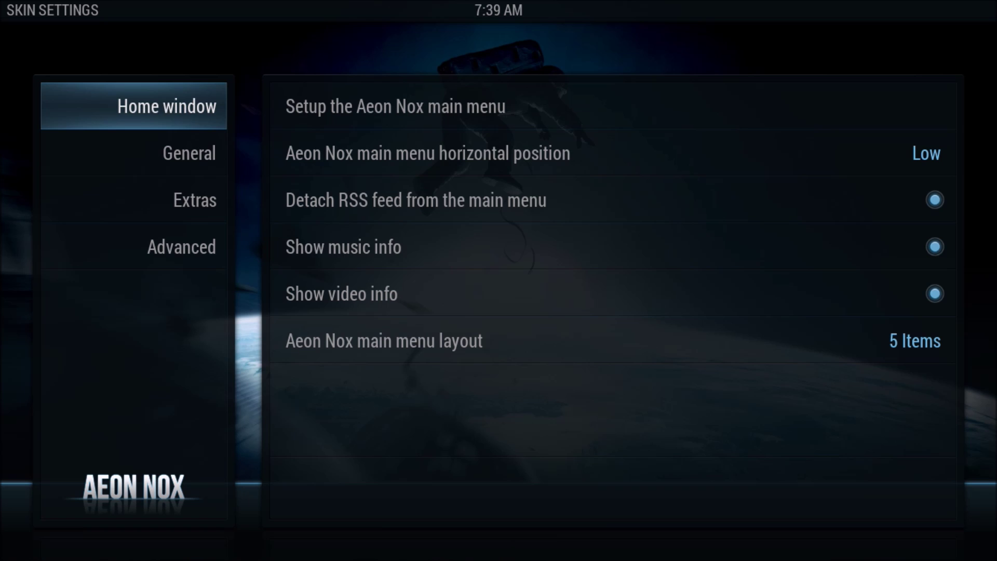
- Open the main menu setup and go to MUSIC's Default select action
{"action": "key", "text": "Right"}
{"action": "key", "text": "Return"}
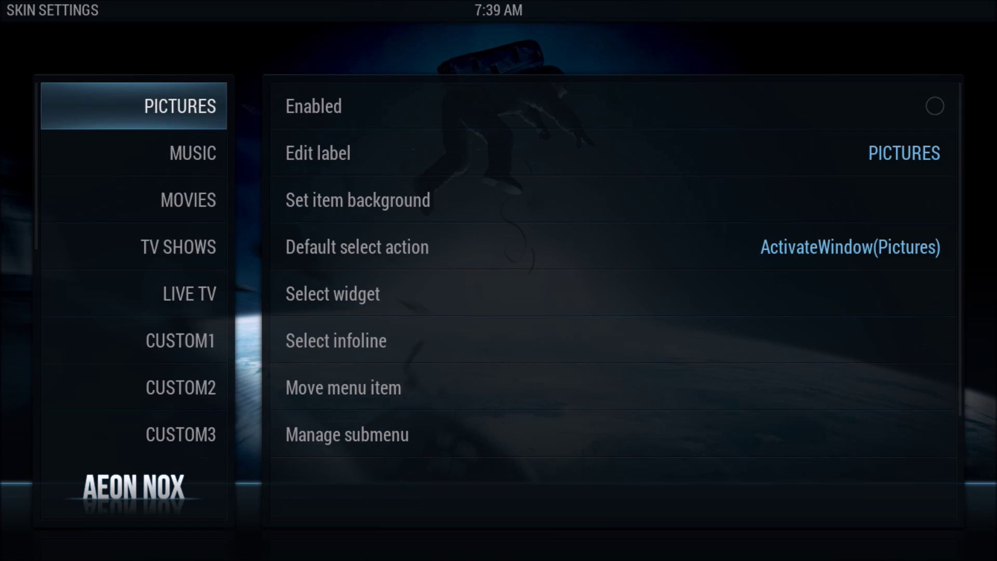
{"action": "key", "text": "Down"}
{"action": "key", "text": "Right"}
{"action": "key", "text": "Down"}
{"action": "key", "text": "Down"}
{"action": "key", "text": "Down"}
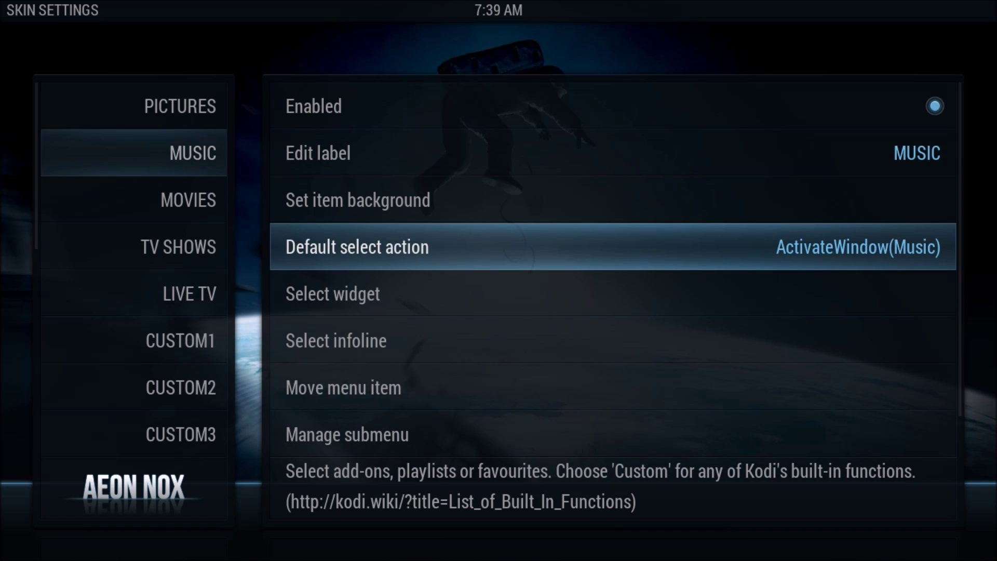
- Browse the Common shortcuts without changes, leaving ActivateWindow(Music) in place, and reopen the chooser
{"action": "key", "text": "Return"}
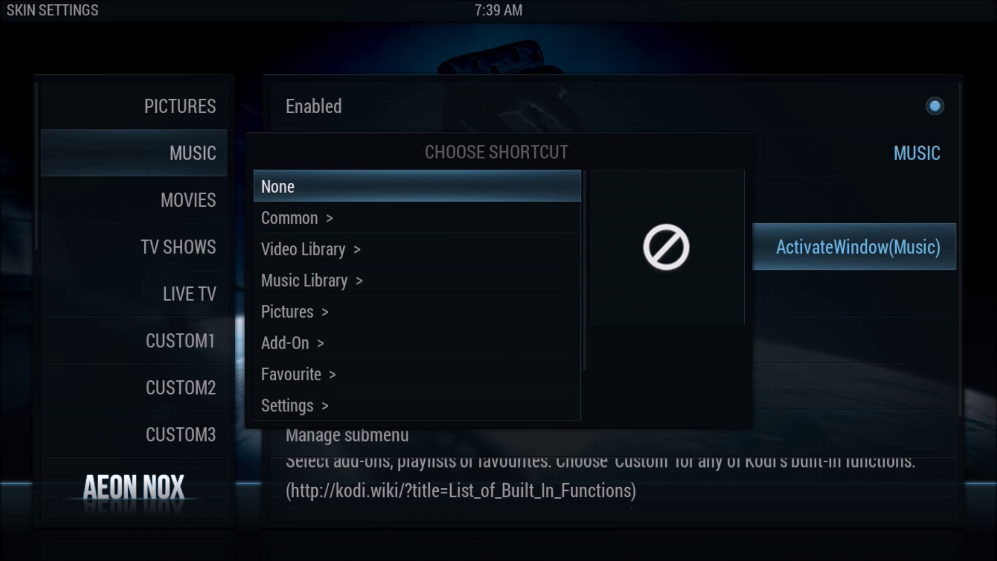
{"action": "key", "text": "Down"}
{"action": "key", "text": "Return"}
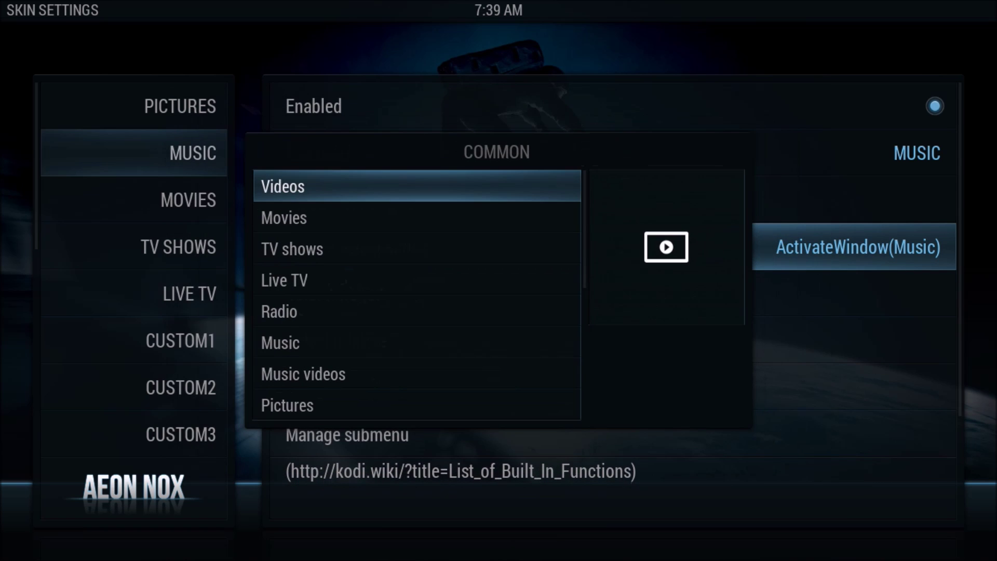
{"action": "key", "text": "Down"}
{"action": "key", "text": "Down"}
{"action": "key", "text": "Down"}
{"action": "key", "text": "Down"}
{"action": "key", "text": "Down"}
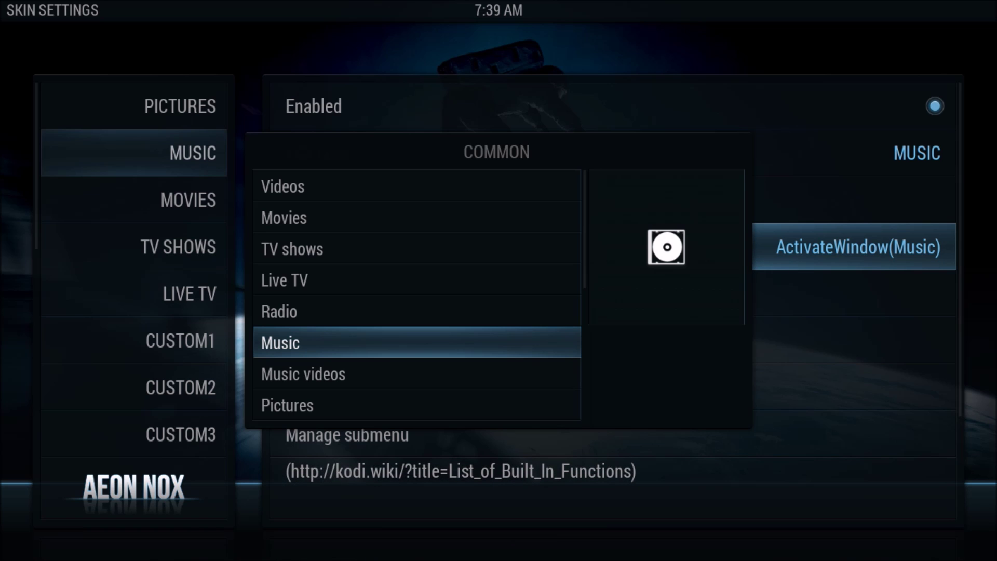
{"action": "key", "text": "Return"}
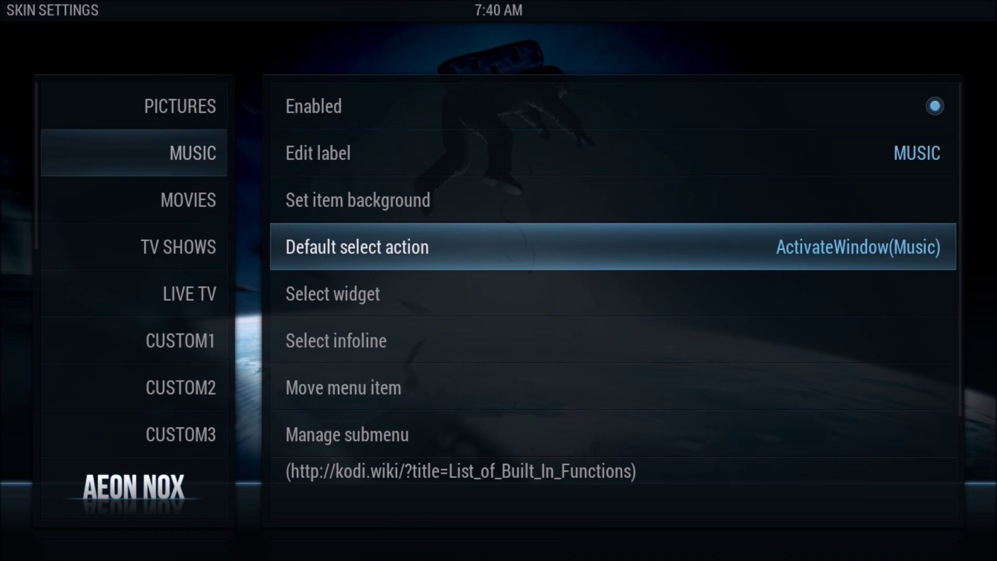
{"action": "key", "text": "Return"}
- Look through the shortcut categories from Common down to Kodi Command
{"action": "key", "text": "Down"}
{"action": "key", "text": "Down"}
{"action": "key", "text": "Down"}
{"action": "key", "text": "Down"}
{"action": "key", "text": "Down"}
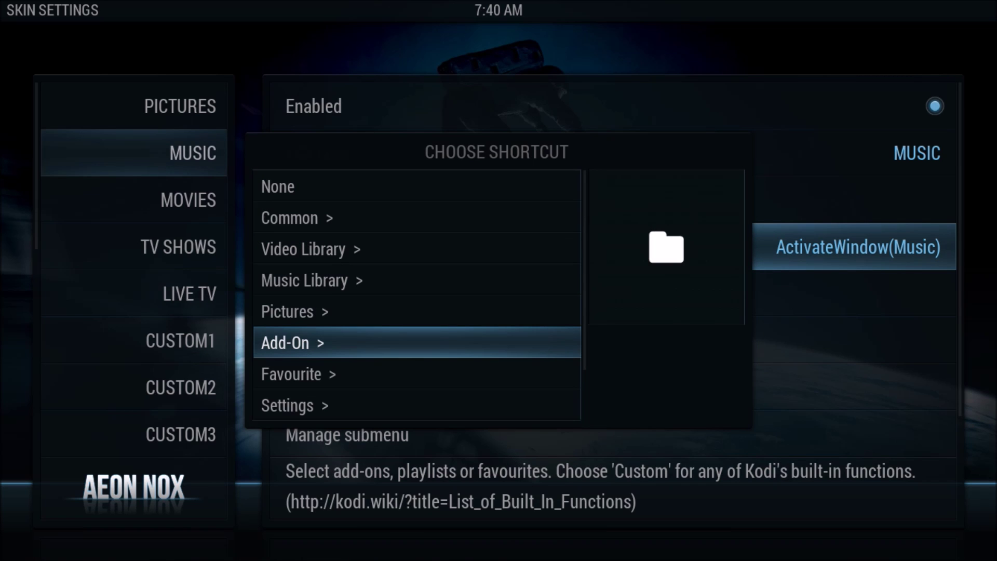
{"action": "key", "text": "Up"}
{"action": "key", "text": "Up"}
{"action": "key", "text": "Up"}
{"action": "key", "text": "Up"}
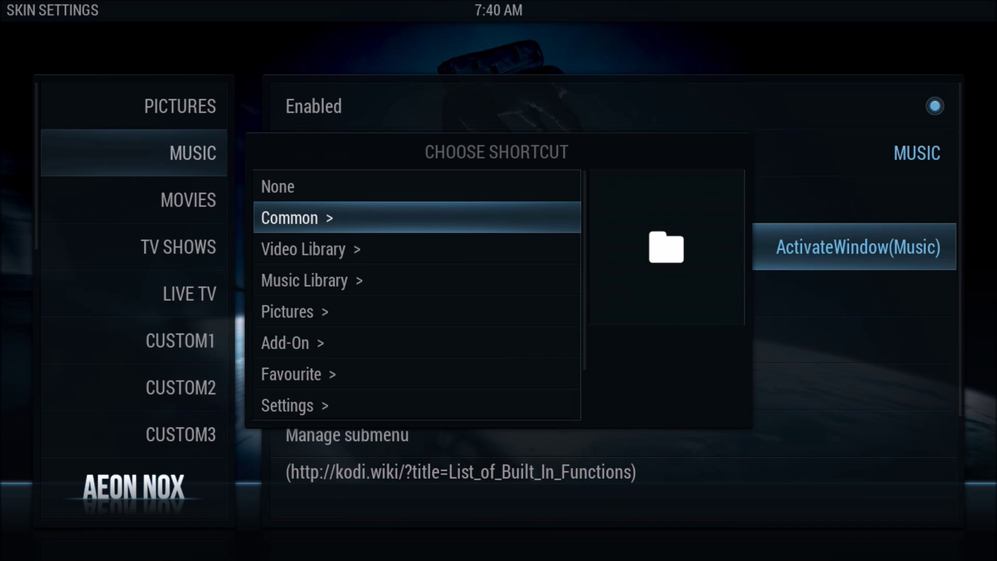
{"action": "key", "text": "Down"}
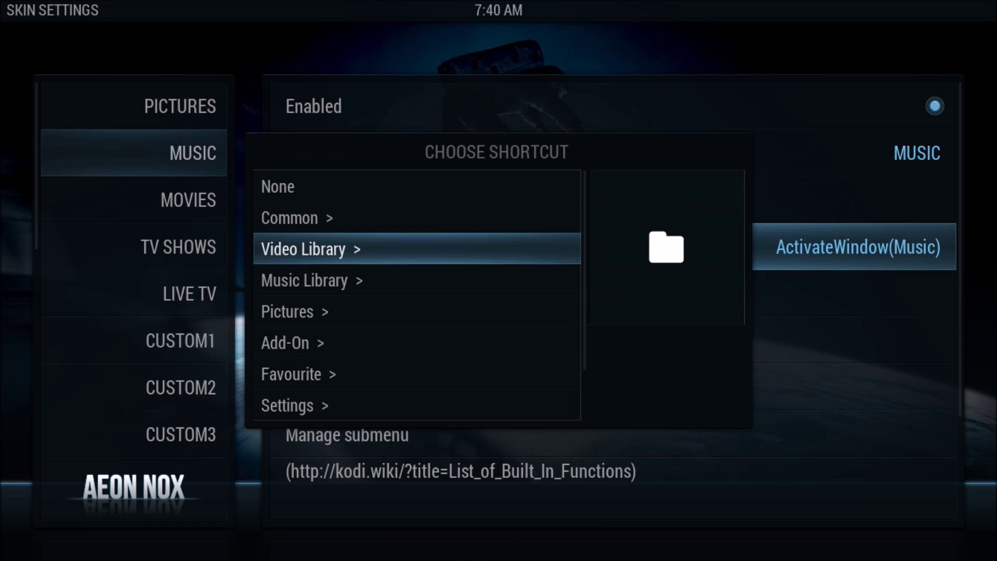
{"action": "key", "text": "Down"}
{"action": "key", "text": "Down"}
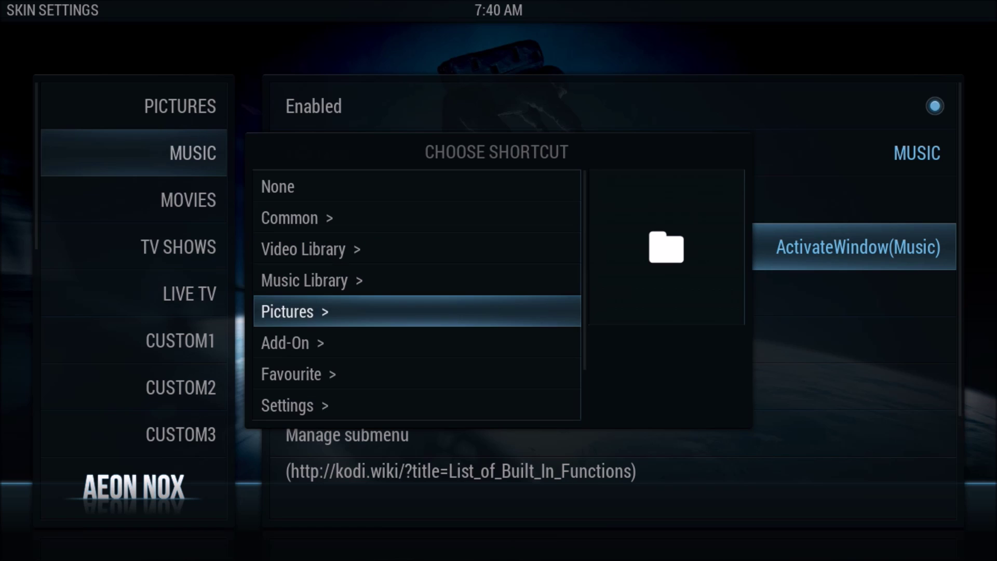
{"action": "key", "text": "Down"}
{"action": "key", "text": "Down"}
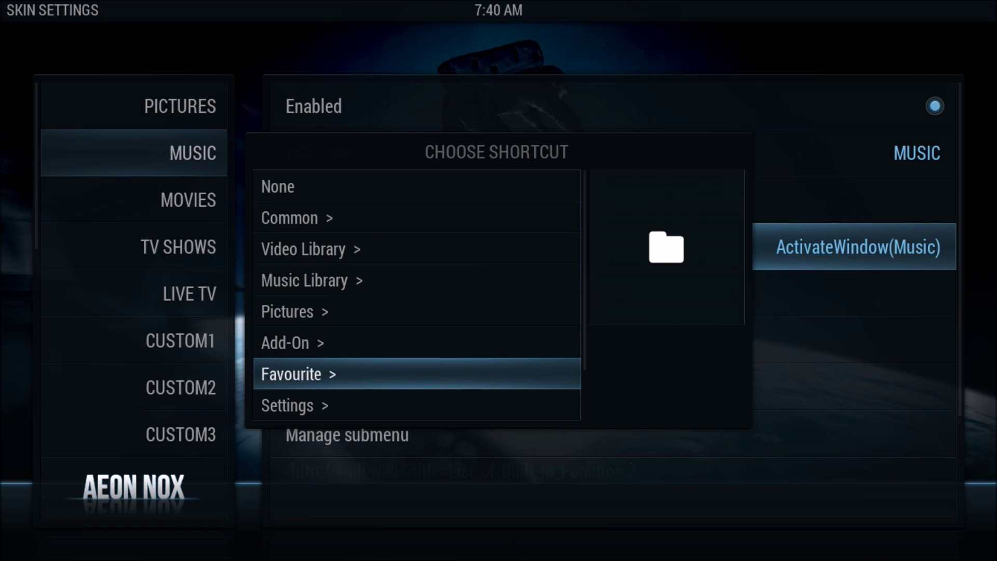
{"action": "key", "text": "Down"}
{"action": "key", "text": "Down"}
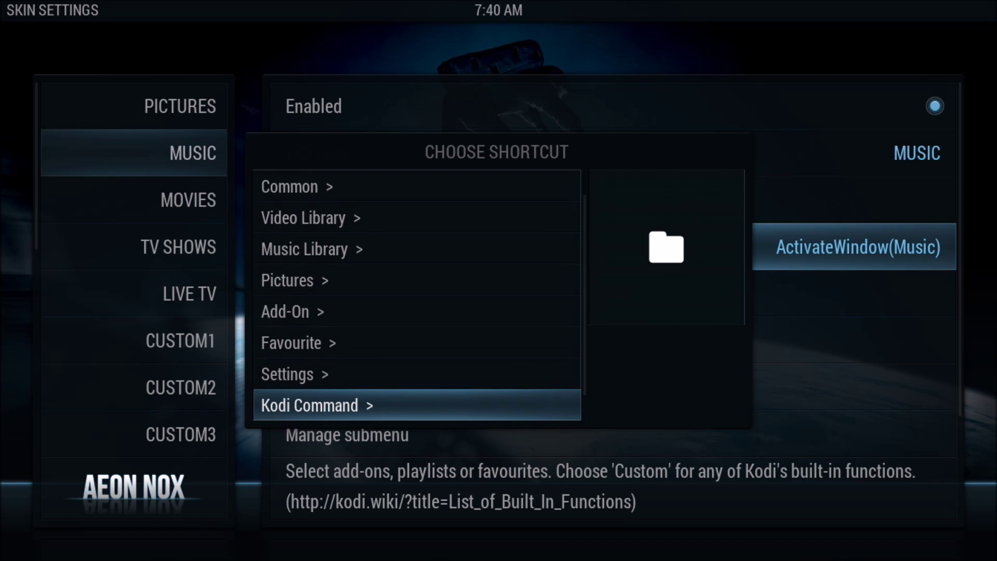
{"action": "key", "text": "Down"}
{"action": "key", "text": "Down"}
{"action": "key", "text": "Down"}
{"action": "key", "text": "Down"}
{"action": "key", "text": "Down"}
{"action": "key", "text": "Down"}
{"action": "key", "text": "Down"}
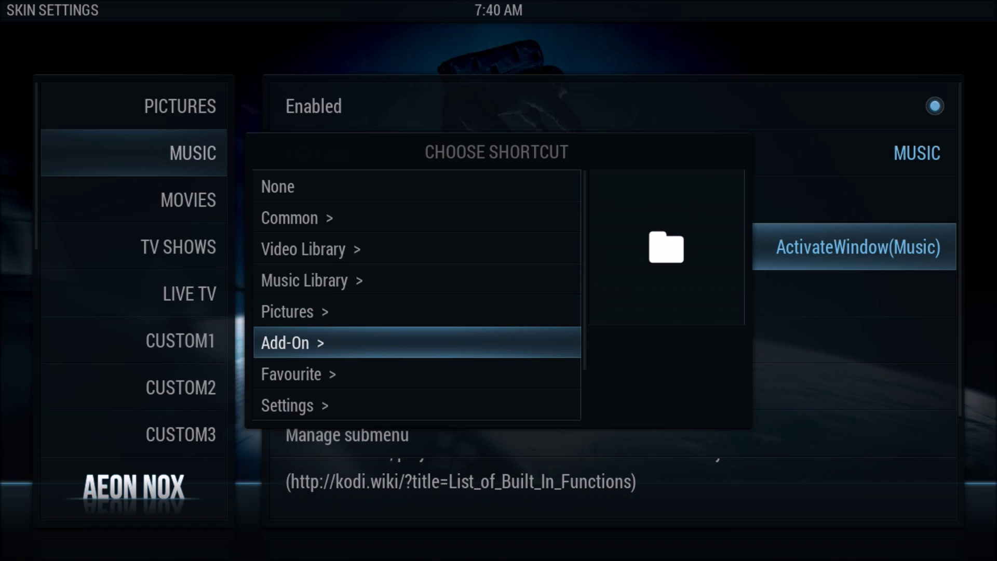
- Set MUSIC's action to a Bin@ural shortcut via Add-On > Music Add-On
{"action": "key", "text": "Return"}
{"action": "key", "text": "Down"}
{"action": "key", "text": "Down"}
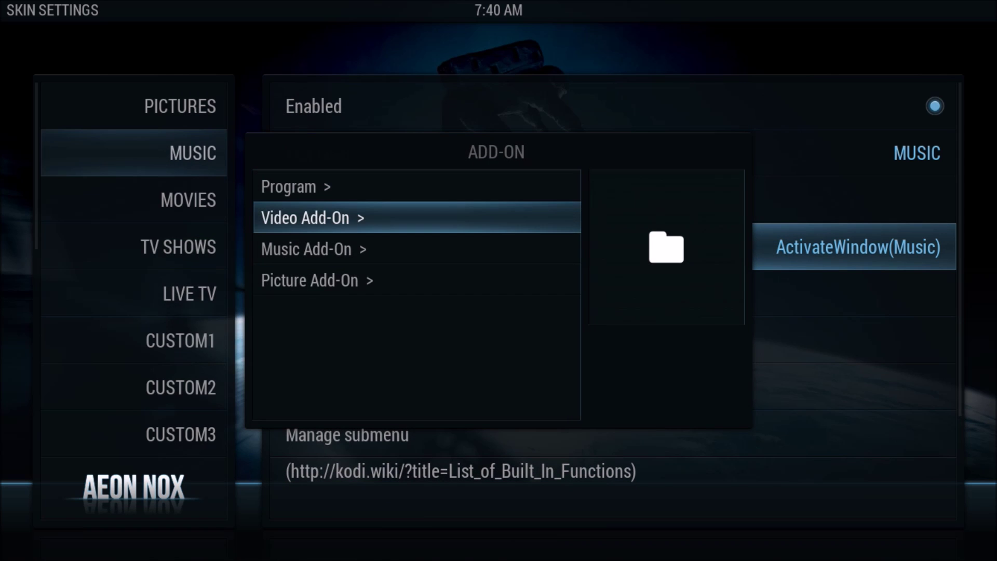
{"action": "key", "text": "Return"}
{"action": "key", "text": "Down"}
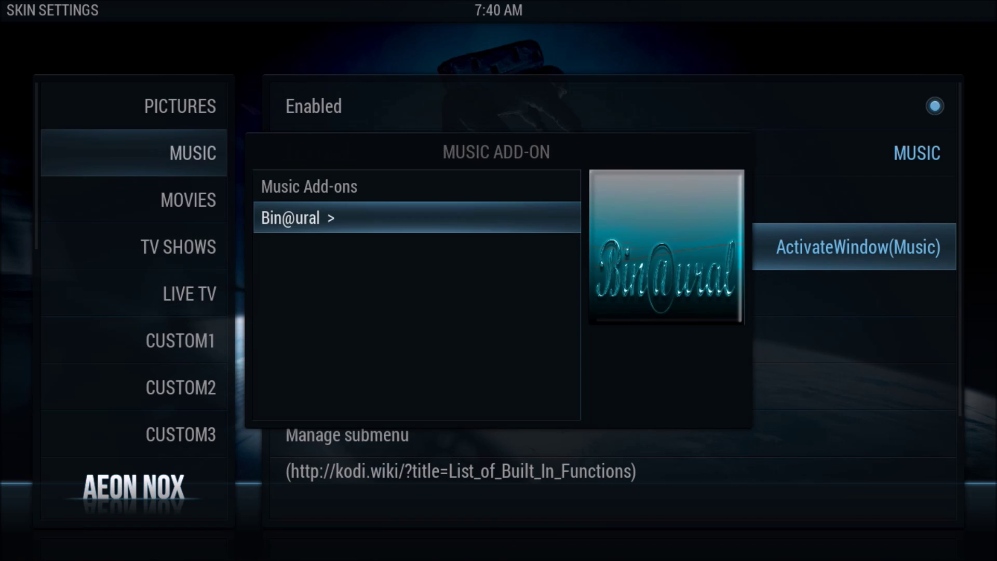
{"action": "key", "text": "Return"}
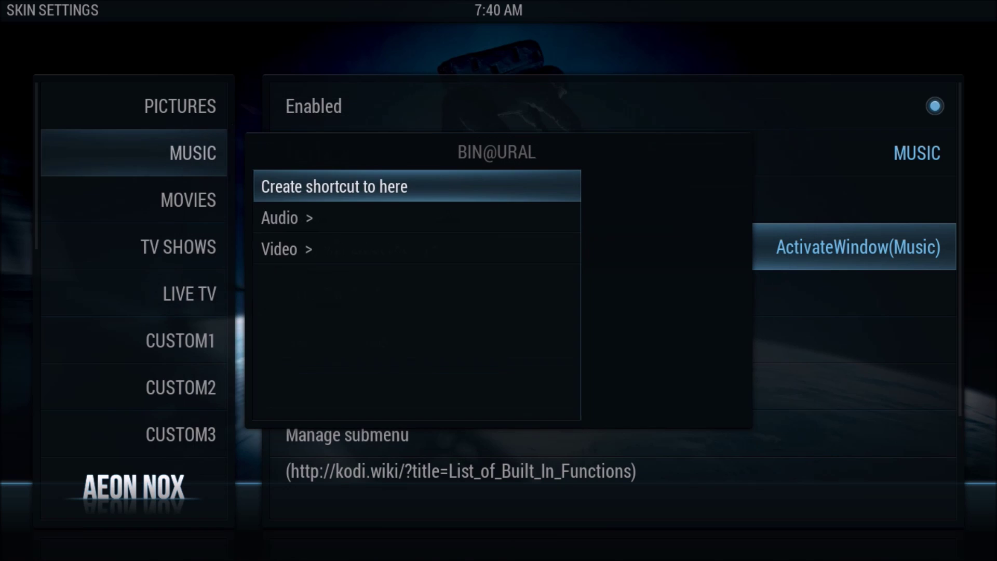
{"action": "key", "text": "Return"}
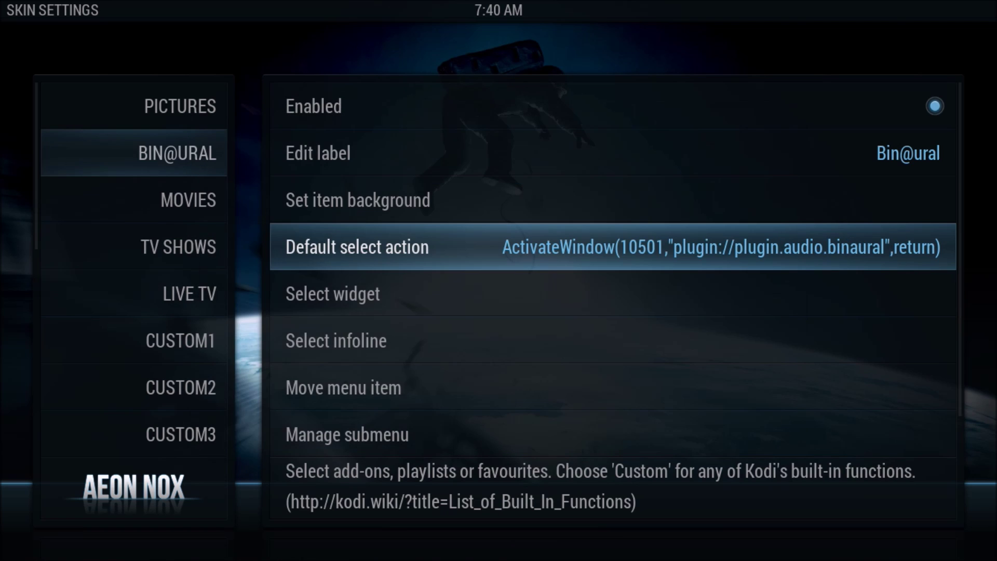